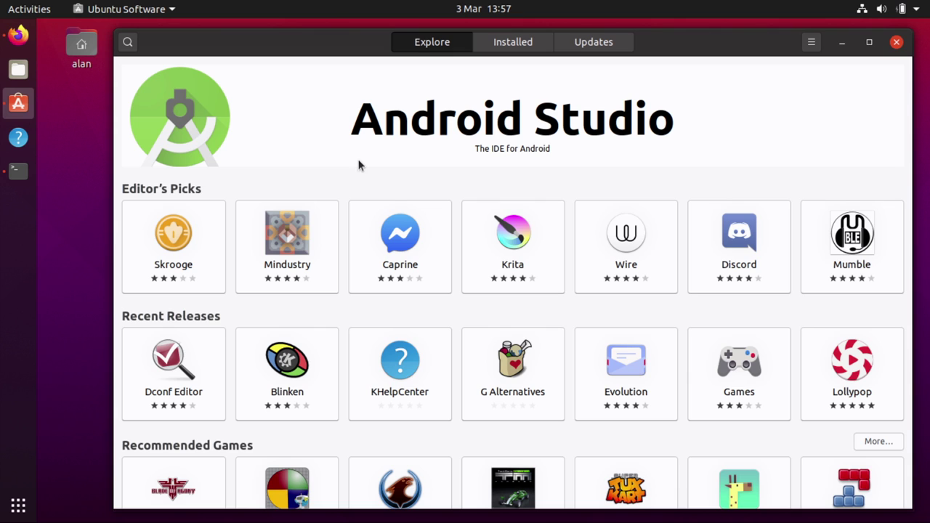
Leave the applications overview and return to the Ubuntu Software window
click(18, 506)
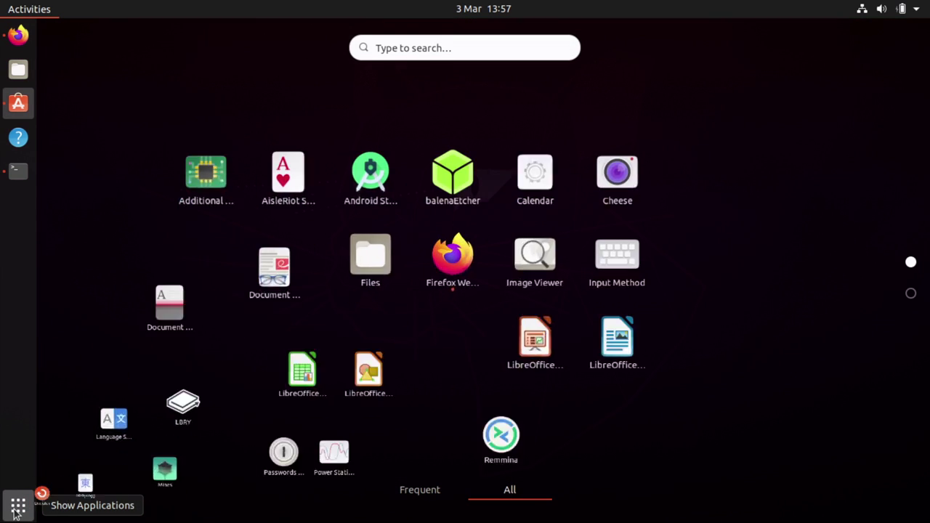
text(UB)
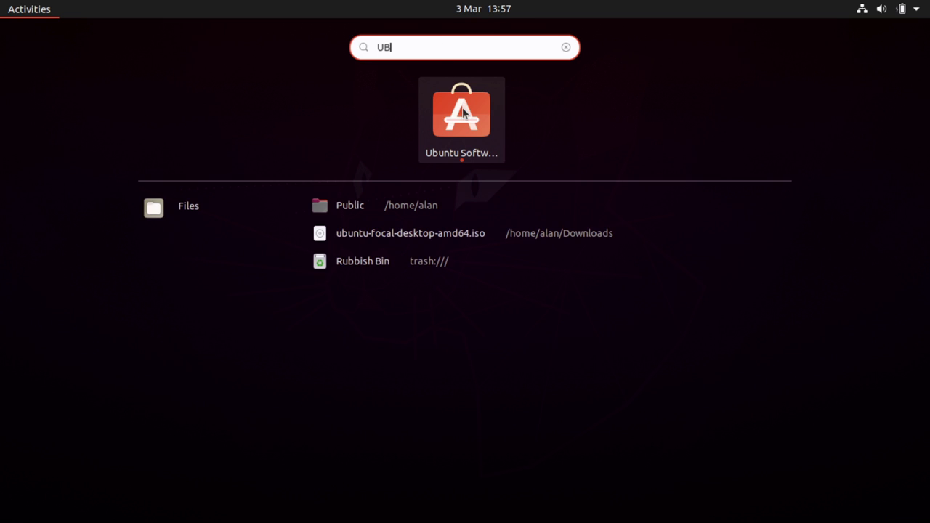
key(Escape)
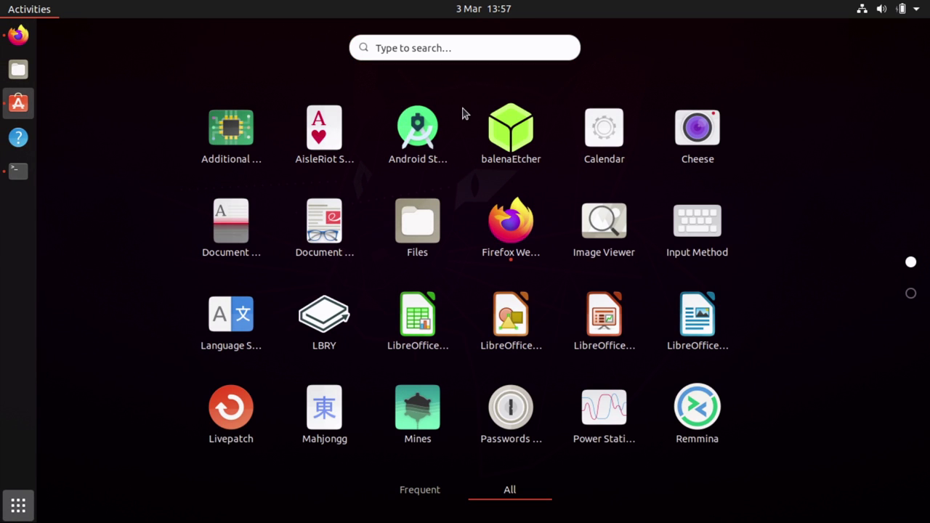
key(Escape)
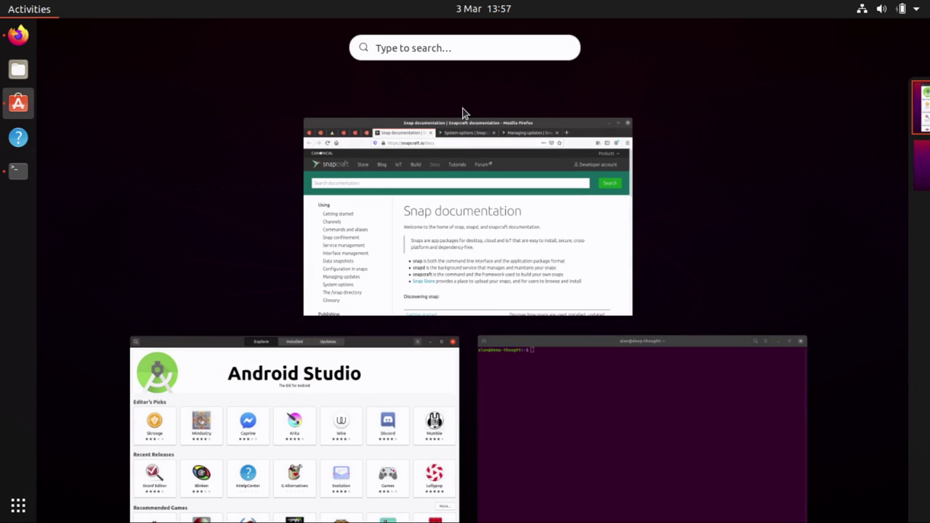
key(Escape)
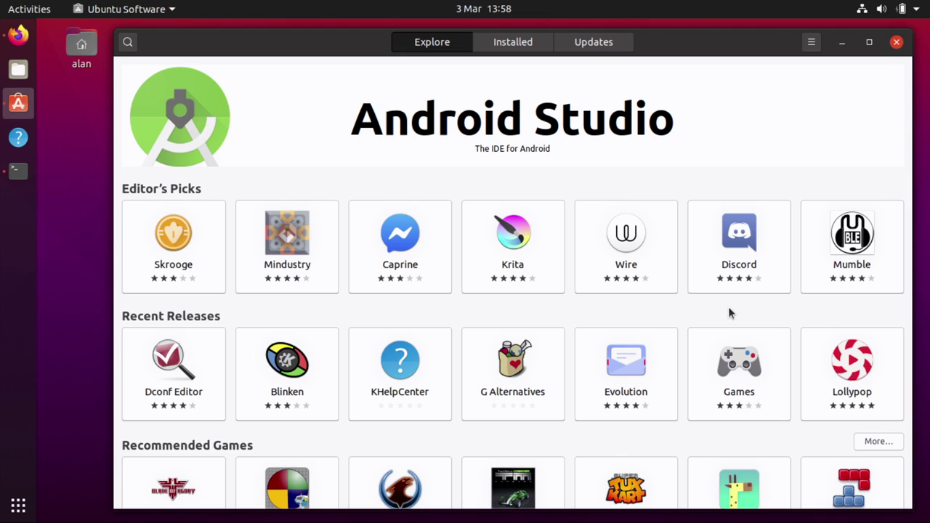
Search the store for 'emoj' and open the emoj app's details
click(128, 43)
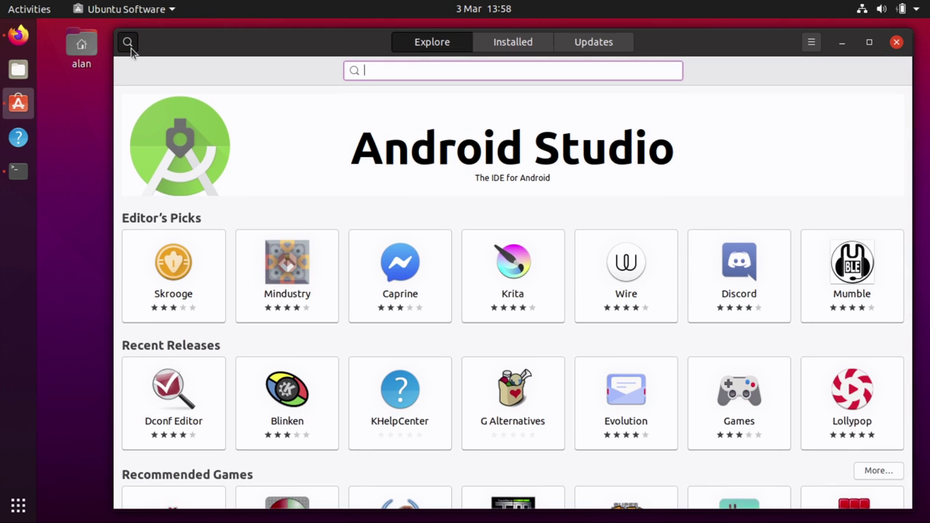
text(emoj)
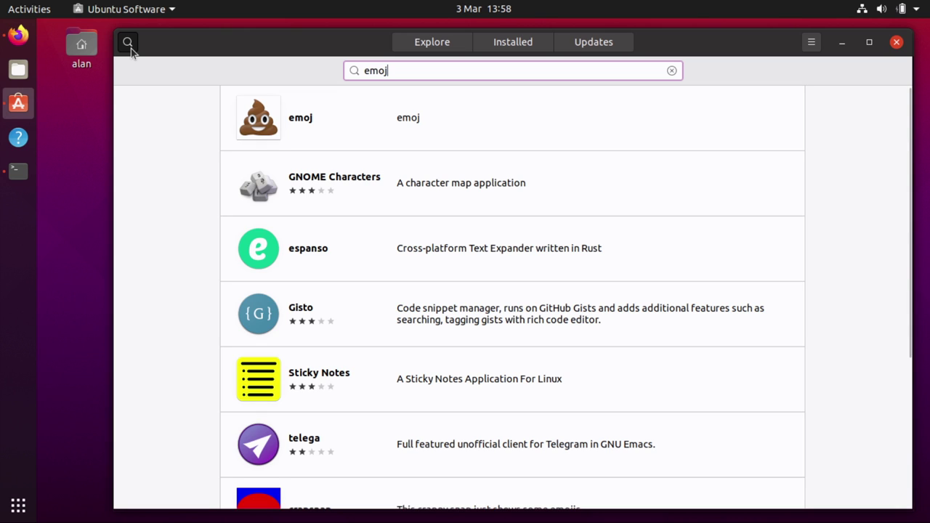
click(268, 126)
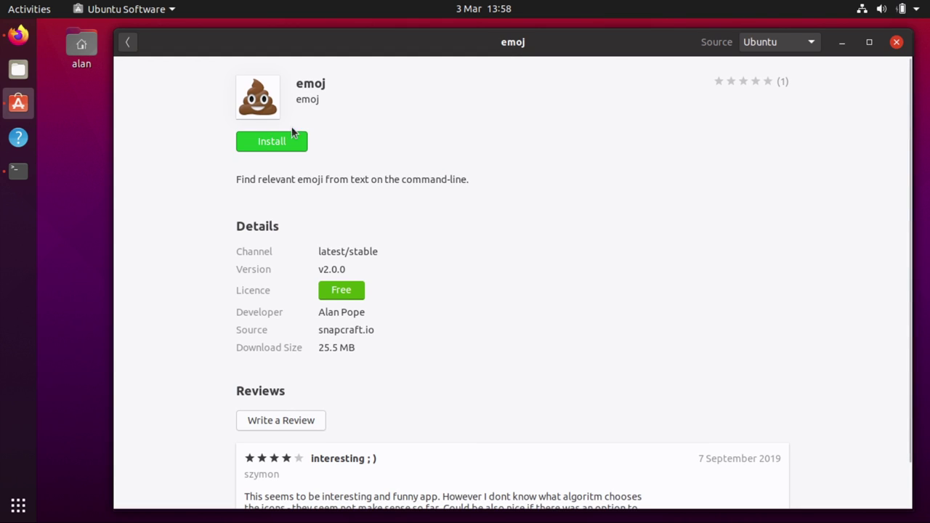
Install the emoj app, authorising with the account password
click(292, 138)
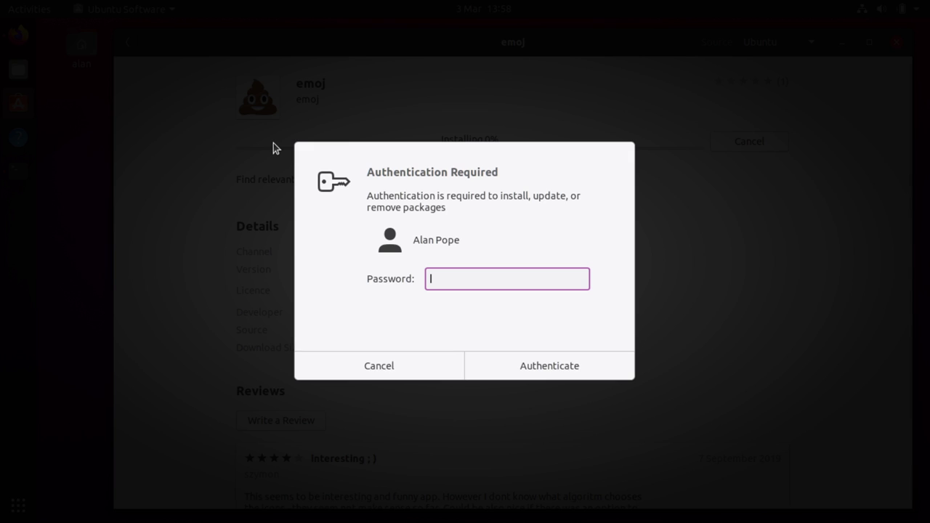
text(abc)
key(BackSpace)
key(BackSpace)
key(BackSpace)
text(•••••••••••••)
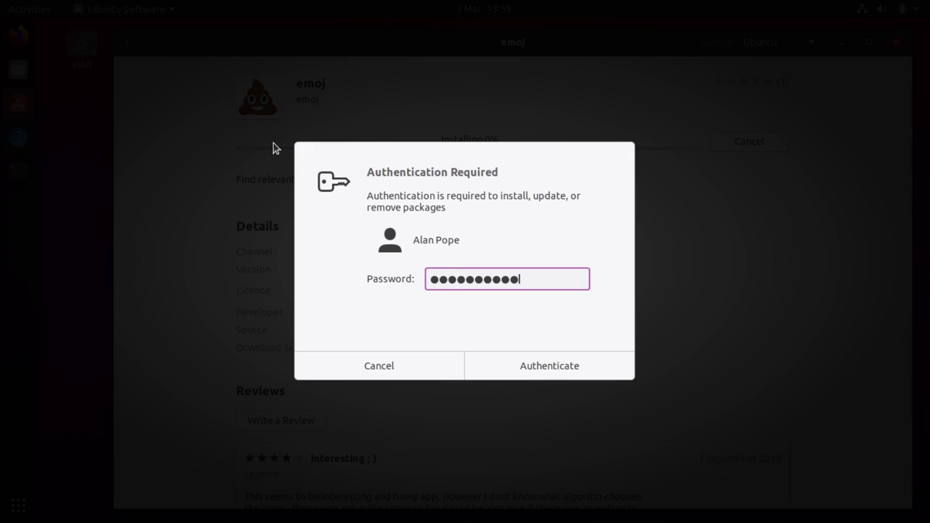
key(Return)
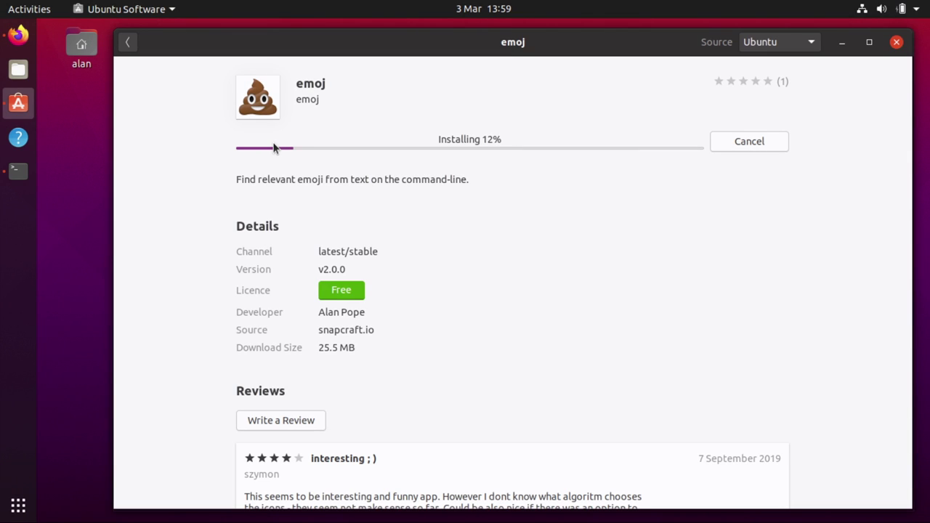
Return to the Explore page and minimize Ubuntu Software to reveal Firefox
scroll(505, 353, down, 1)
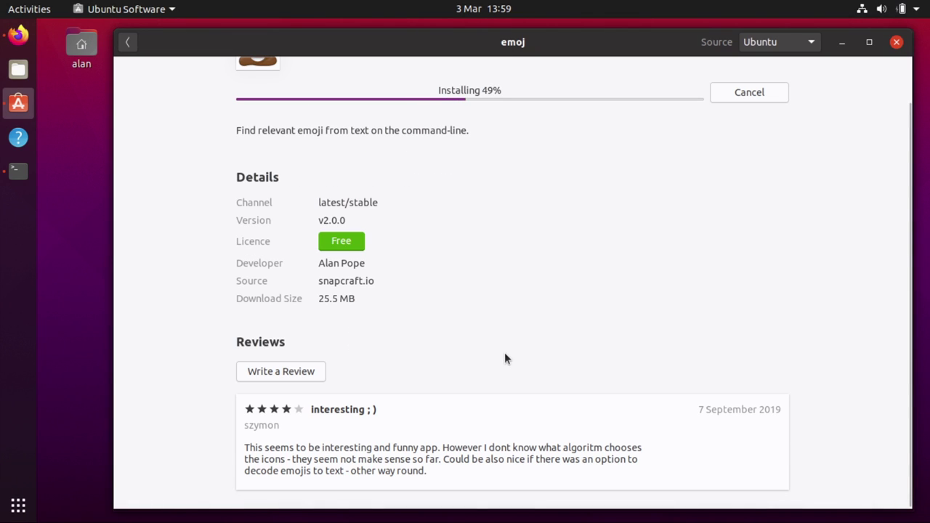
scroll(414, 214, up, 1)
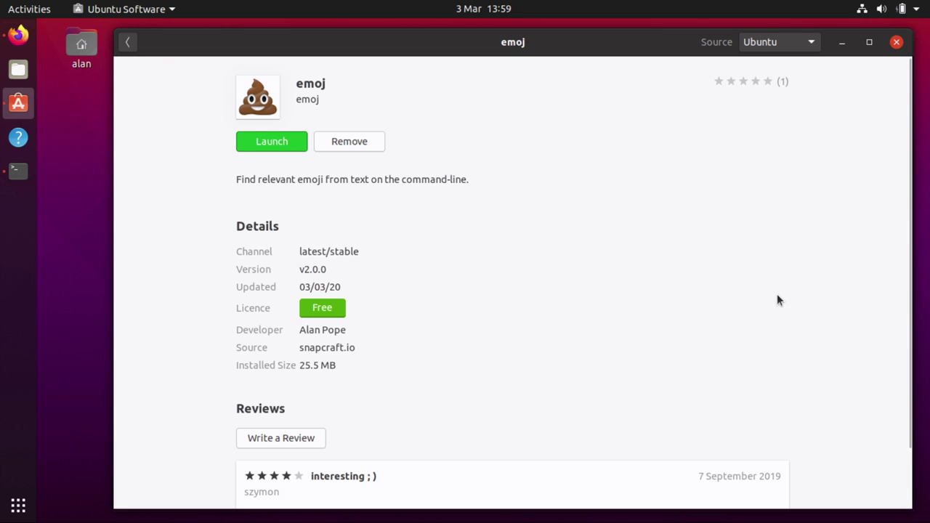
click(128, 45)
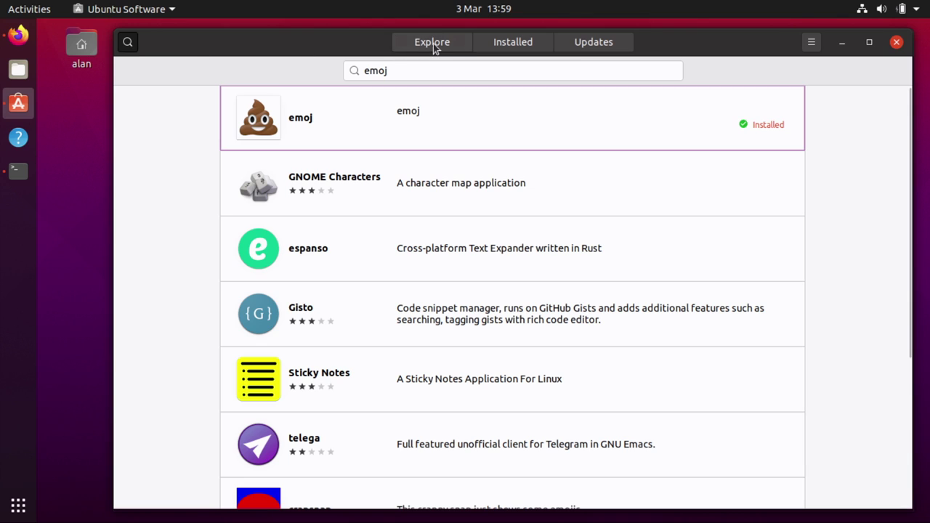
click(436, 45)
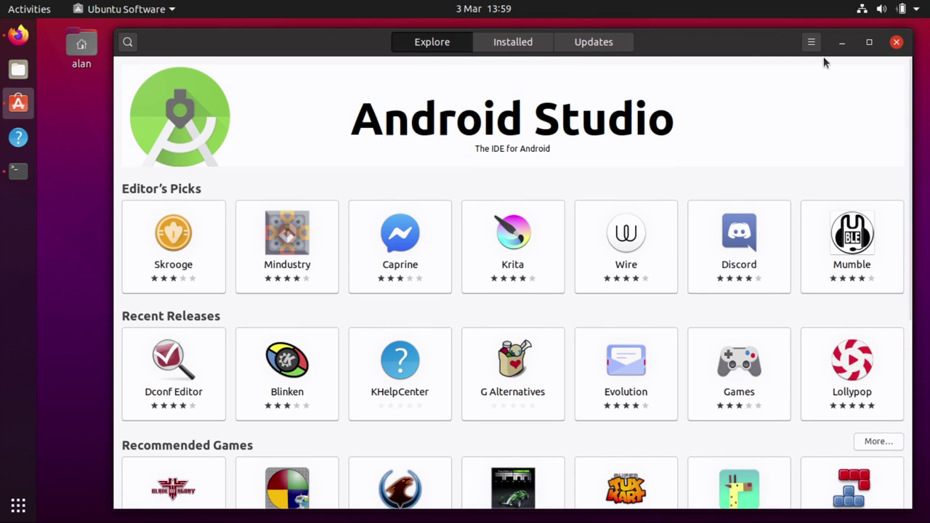
click(843, 42)
Minimize Firefox and run 'snap info emoj' in the terminal
click(846, 43)
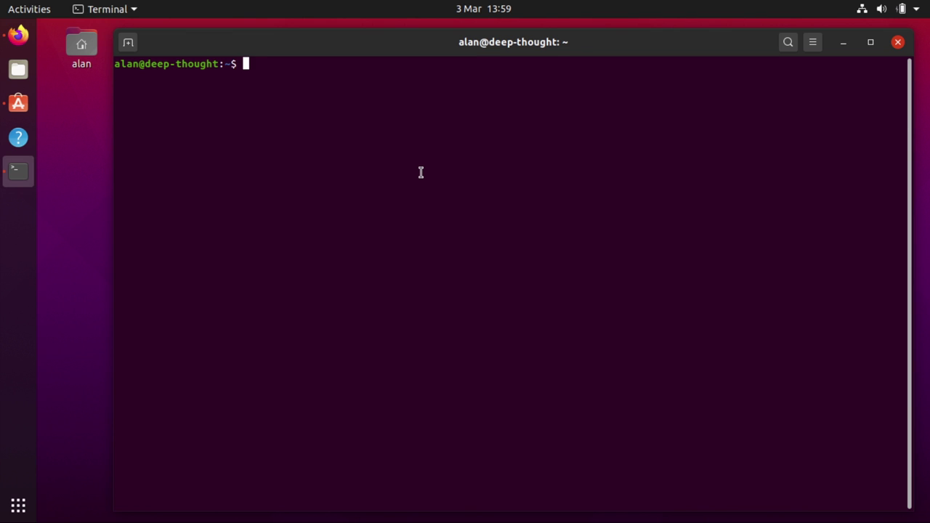
text(snap info emoj)
key(Return)
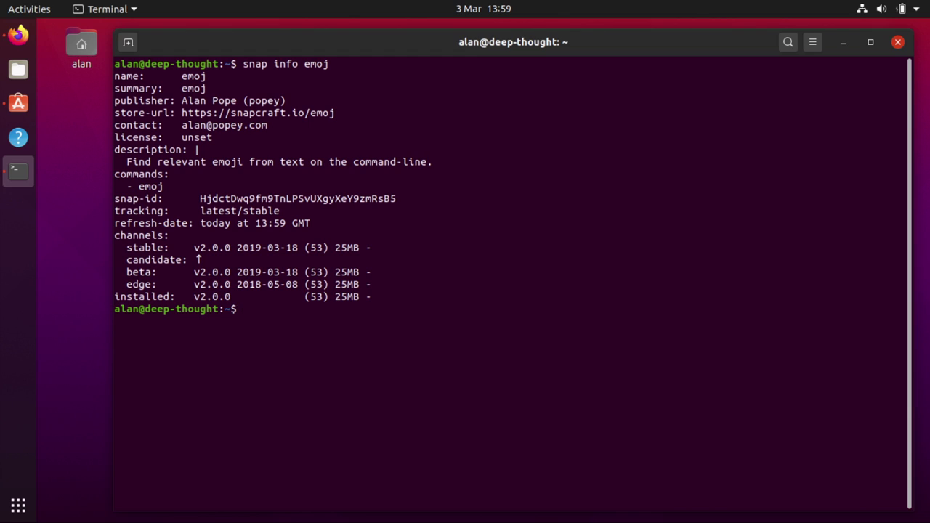
Highlight the installed v2.0.0 and refresh-date lines, then run 'emoj horse'
double_click(158, 301)
double_click(207, 297)
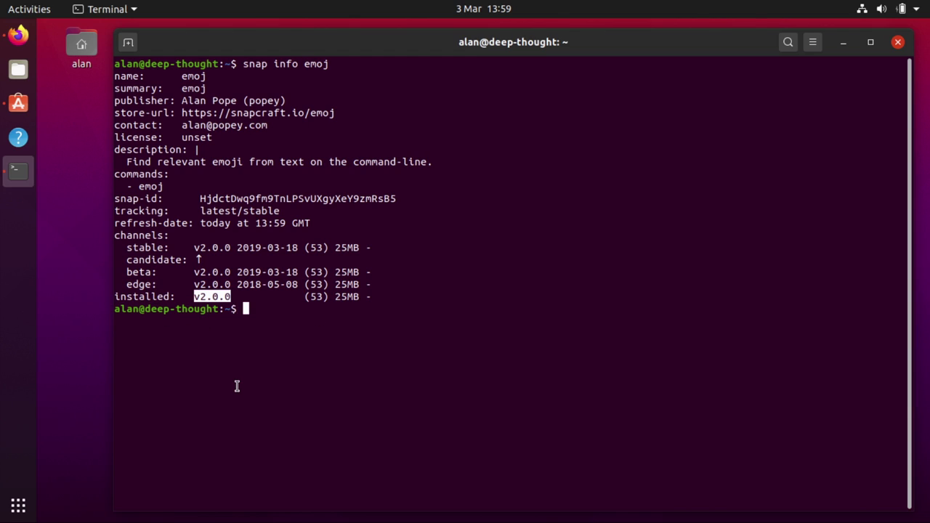
triple_click(168, 227)
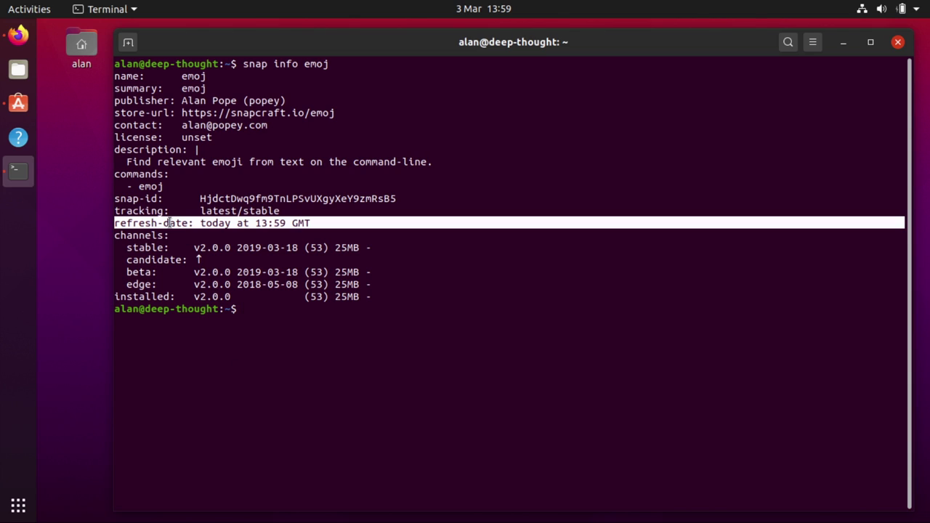
click(328, 408)
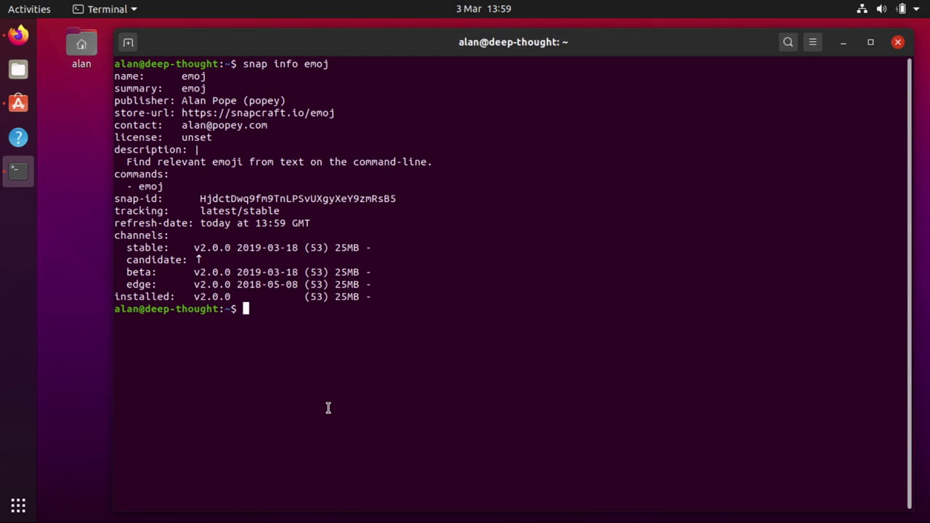
text(emoj horse)
key(Return)
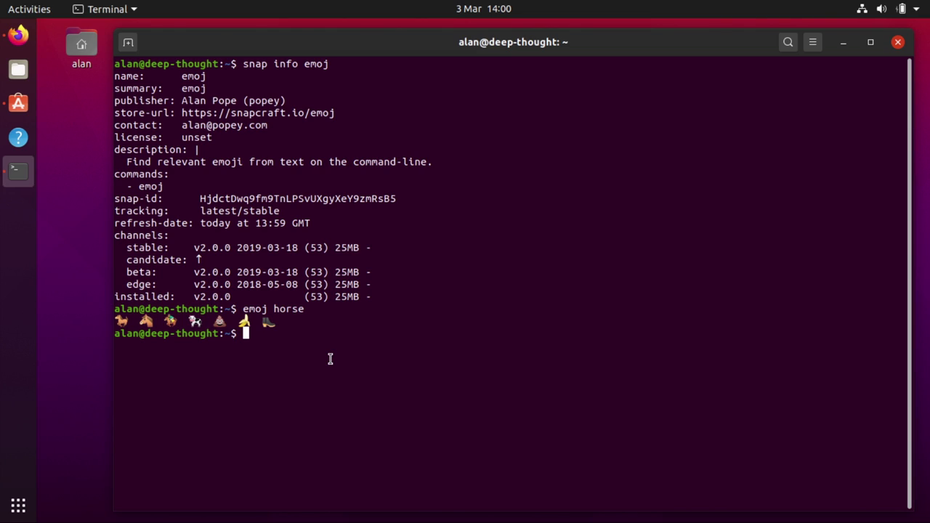
Run 'sudo snap remove emoj' and enter the sudo password
text(snap remove)
key(Home)
text(sudo)
key(End)
text(emoj)
key(Return)
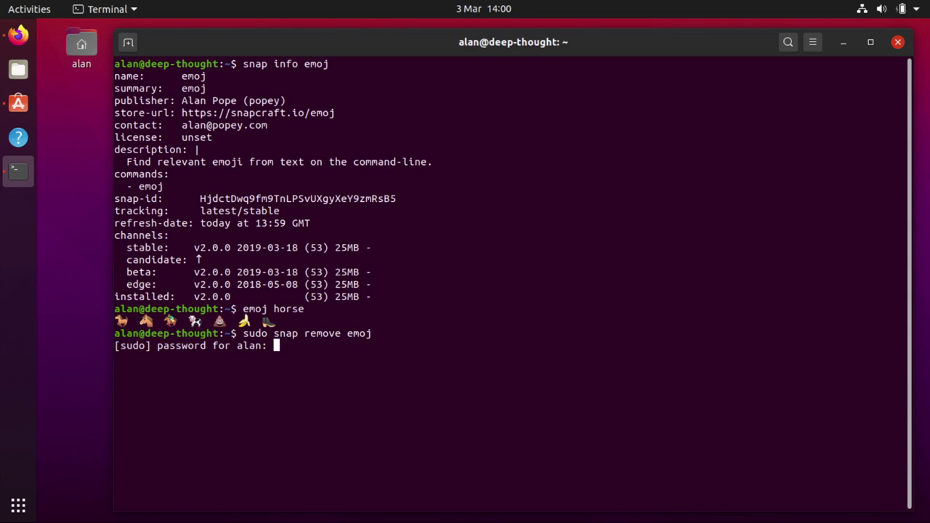
key(Return)
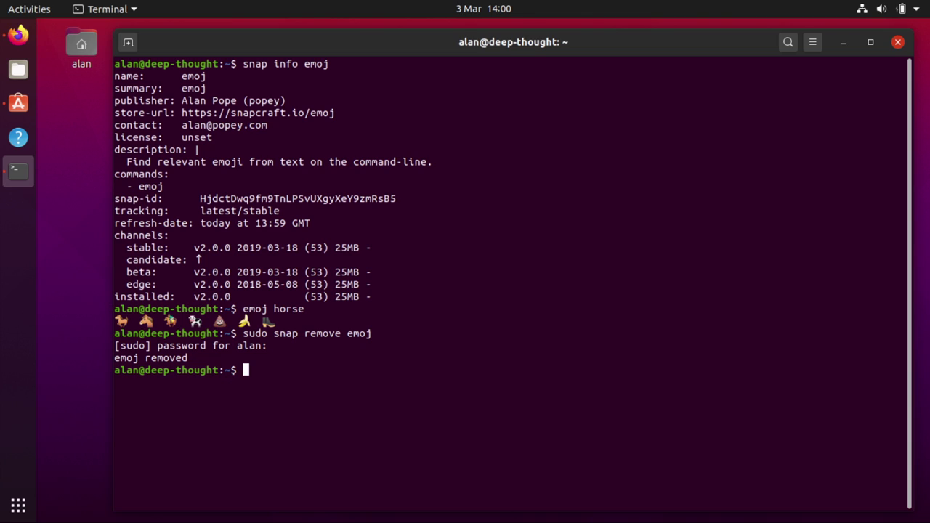
Run 'snap saved' and highlight emoj's 17.1s age and 356B size, plus openspades' 10.2MB
text(snap saved)
key(Return)
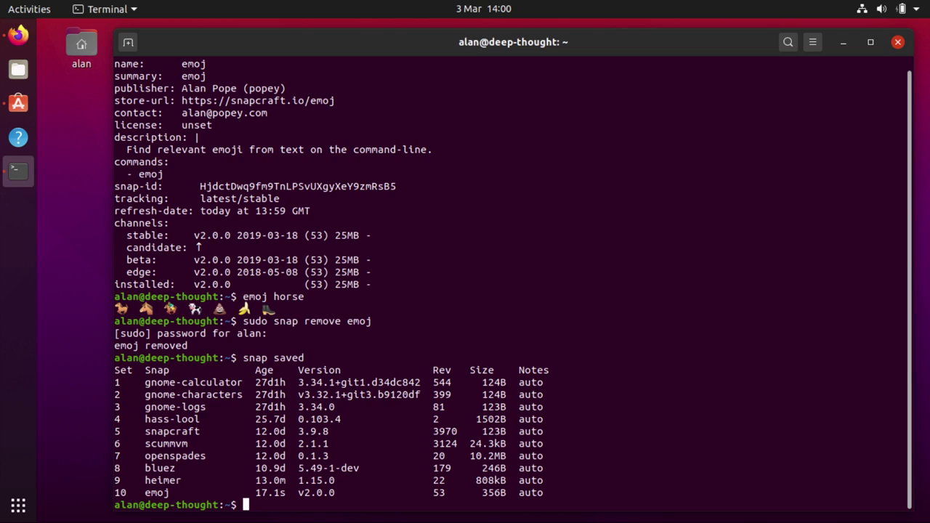
double_click(278, 493)
drag(513, 493, 477, 493)
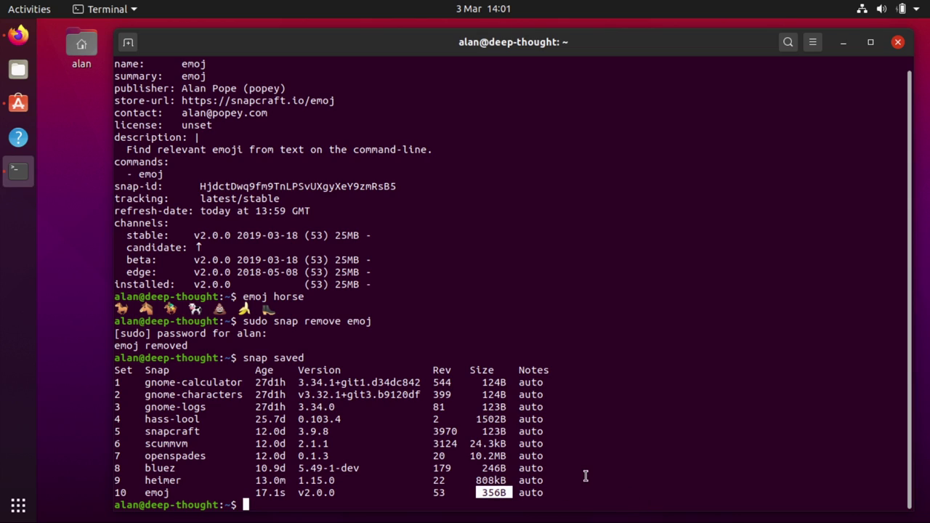
double_click(484, 457)
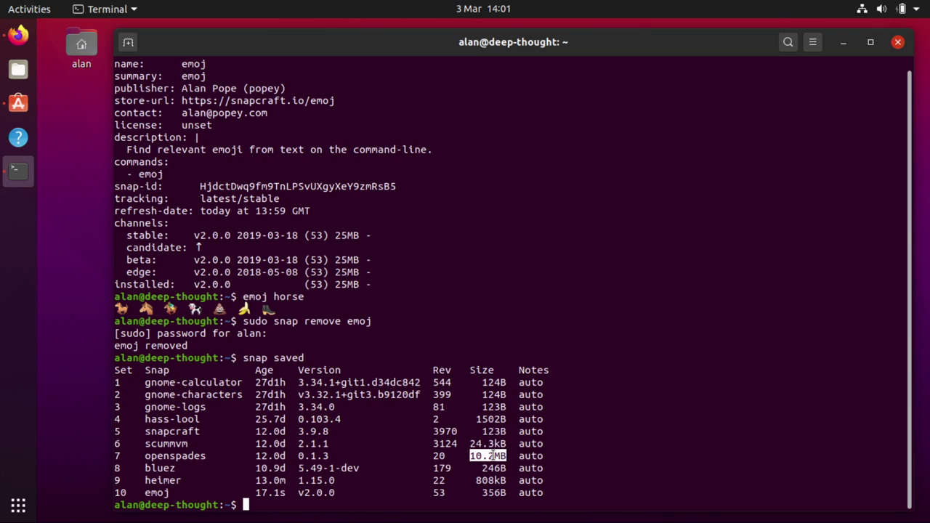
click(598, 449)
Forget openspades snapshot 7 with 'snap forget 7', then rerun 'snap saved'
text(snap f)
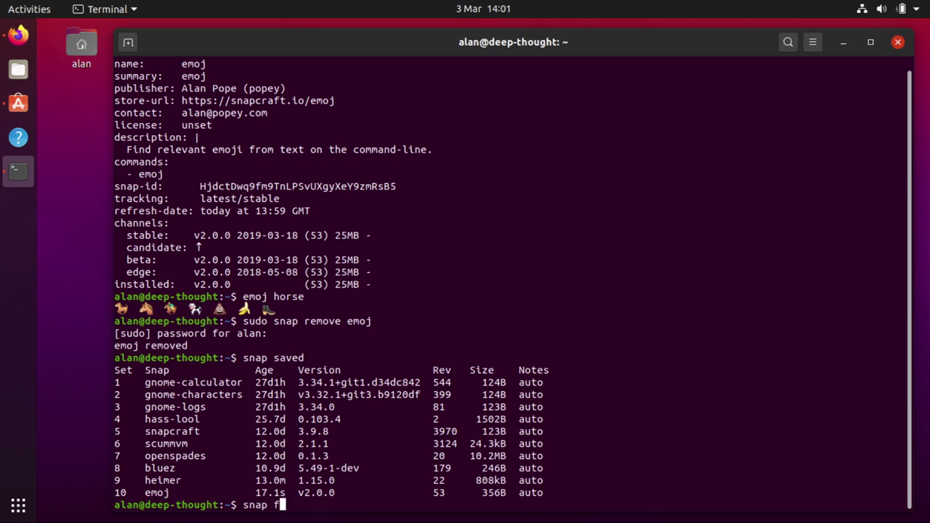
text(orget 7)
key(Return)
text(************)
key(Return)
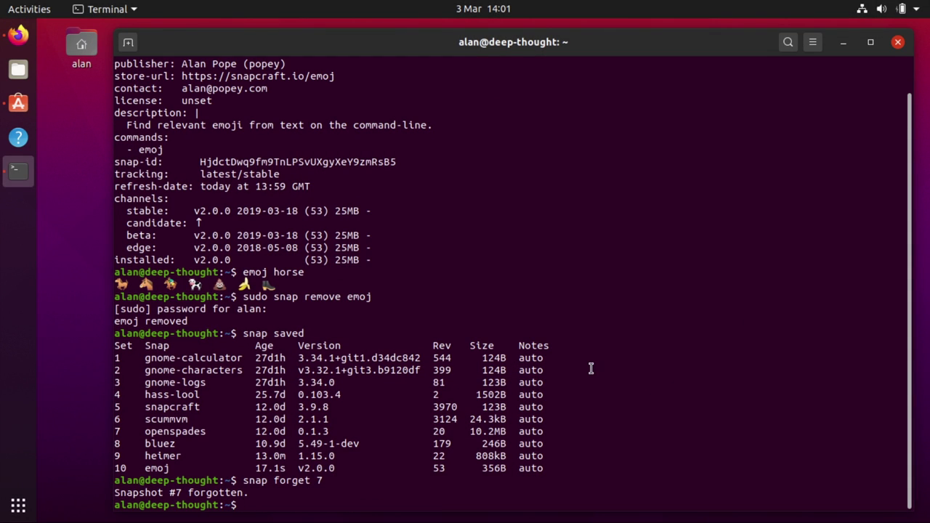
key(Up)
key(Up)
key(Return)
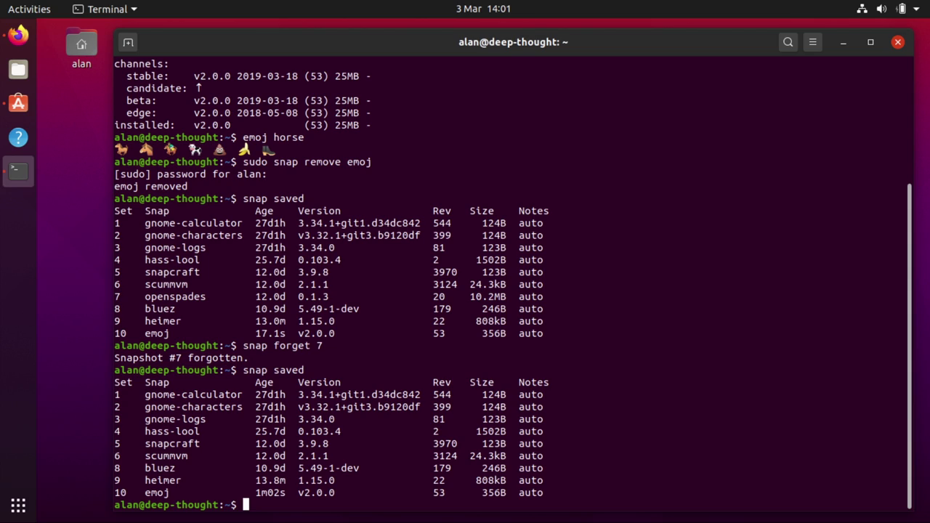
Restore snapshot 10 with 'sudo snap restore 10'
text(snap restore 10)
key(Home)
text(sudo)
key(Return)
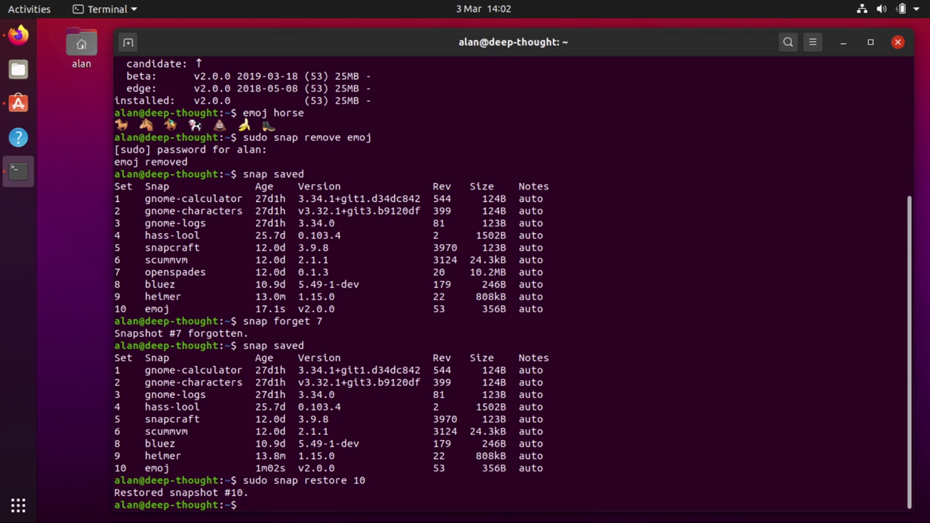
List the restored snap/emoj and /var/snap/emoj folders
text(ls snap/emo)
key(Tab)
key(Return)
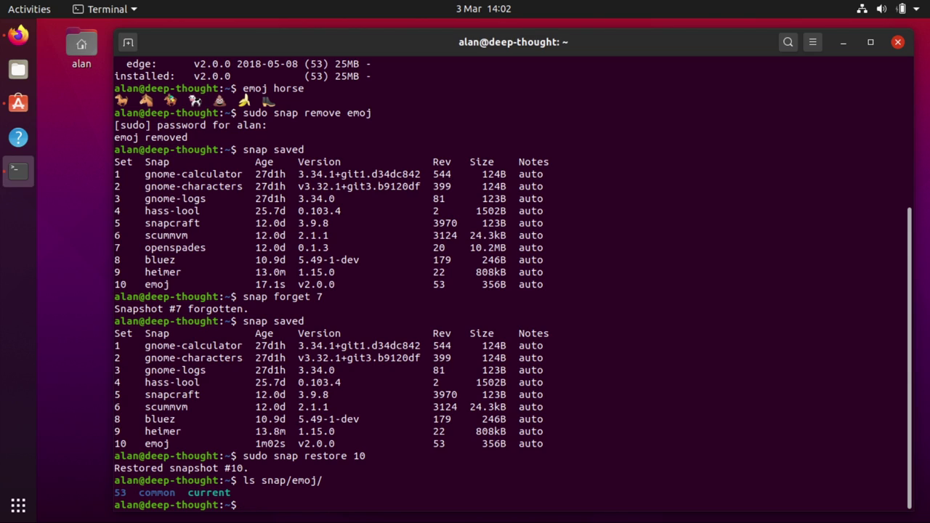
text(ls /var/snap/emoj/)
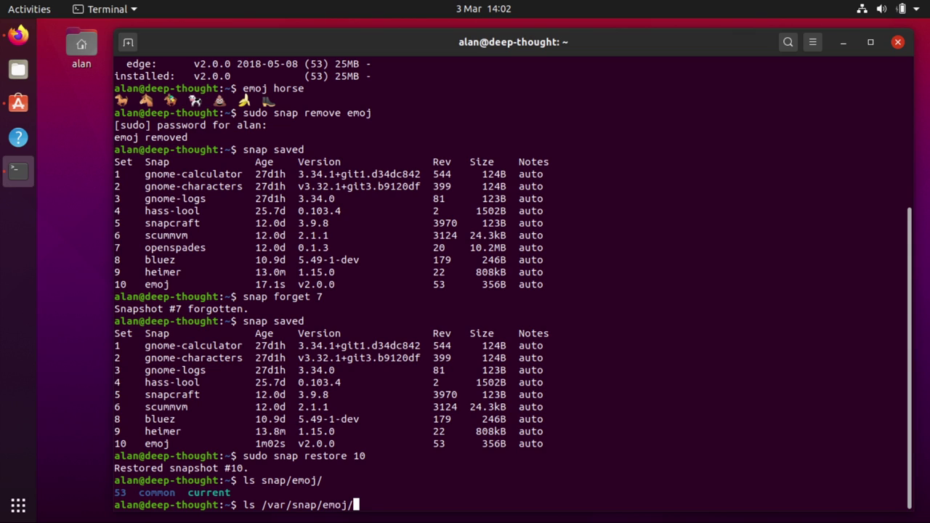
key(Return)
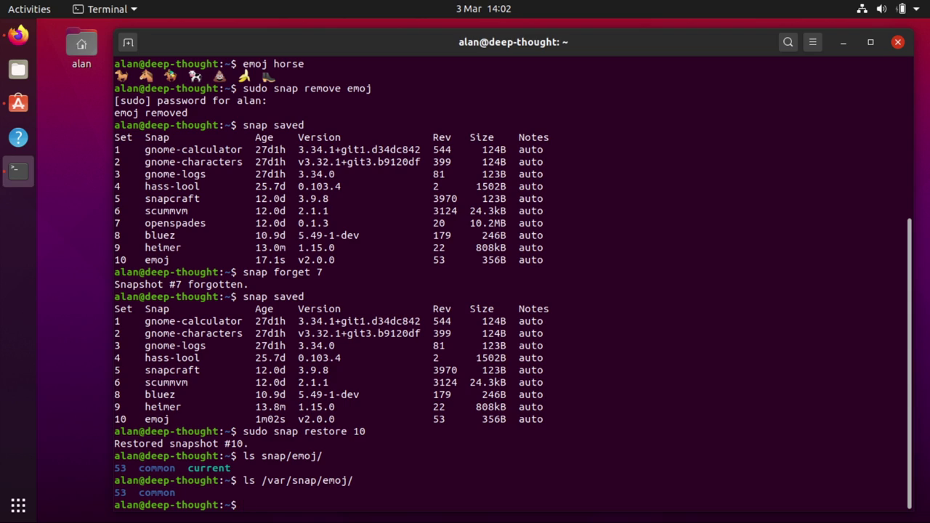
Reinstall emoj with 'sudo snap install emoj'
text(snap install emoj)
key(Home)
text(sudo)
key(Return)
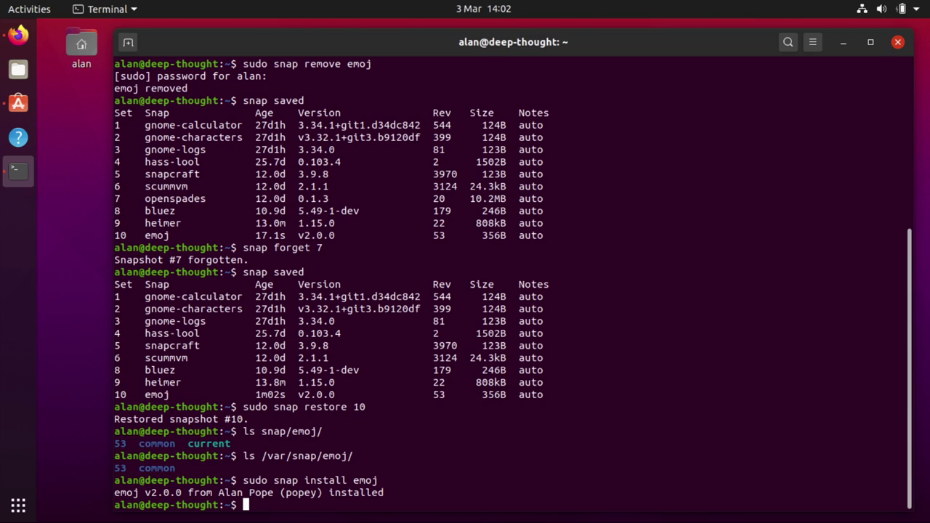
Run 'snap saved', then purge emoj with 'sudo snap remove emoj --purge'
text(snap saved)
key(Return)
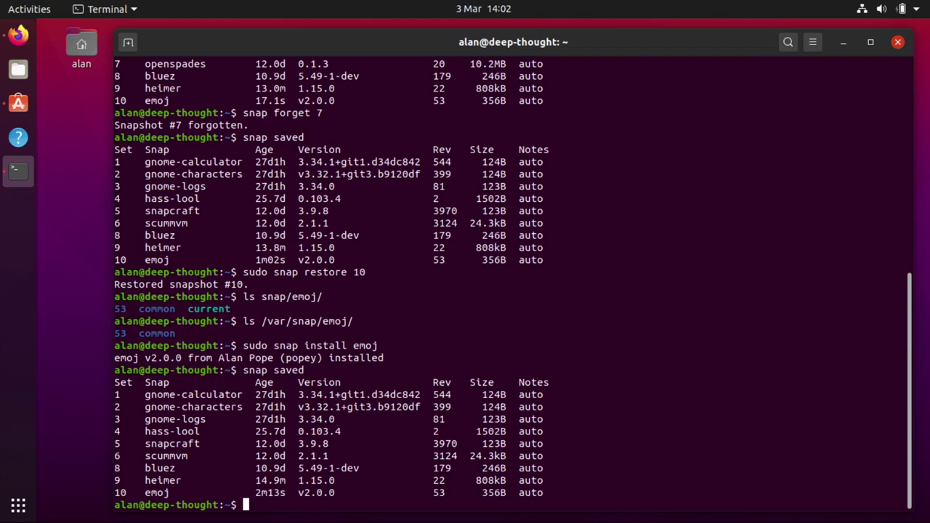
text(sudo snap rem)
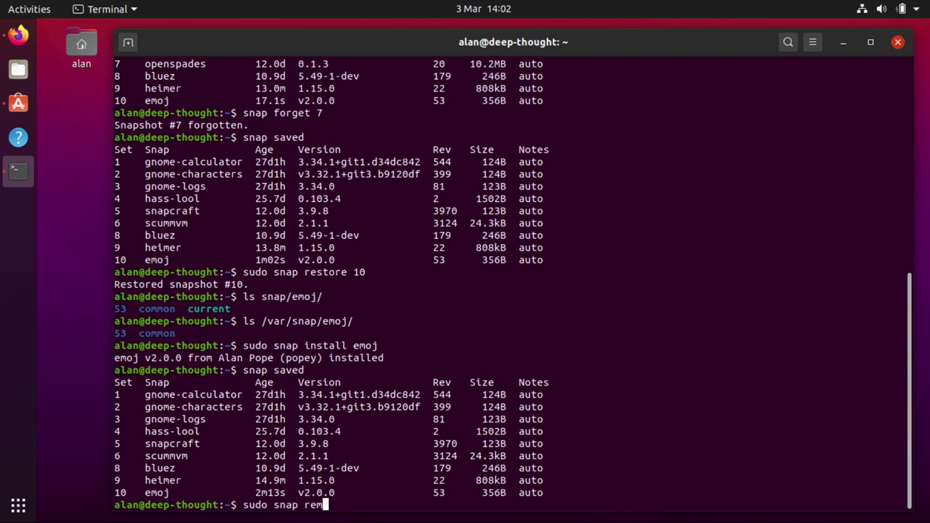
text(ove emoj --purge)
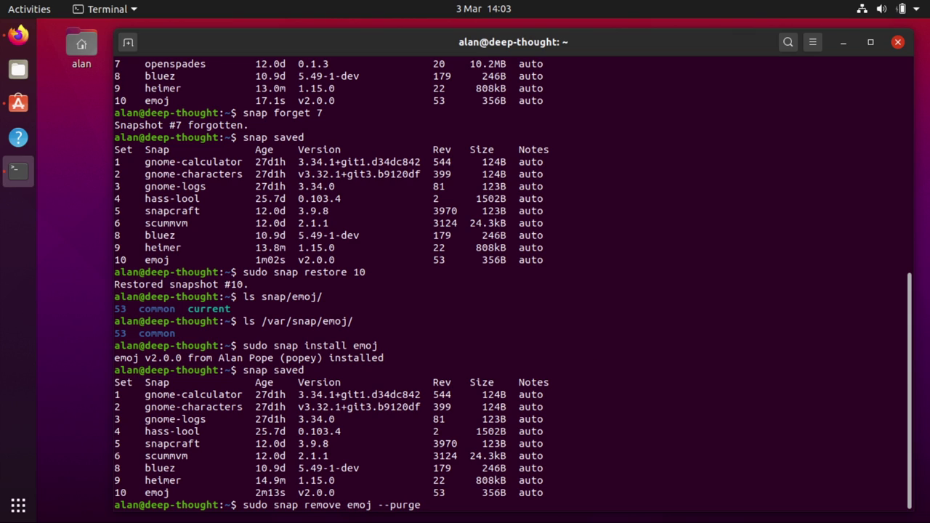
key(Return)
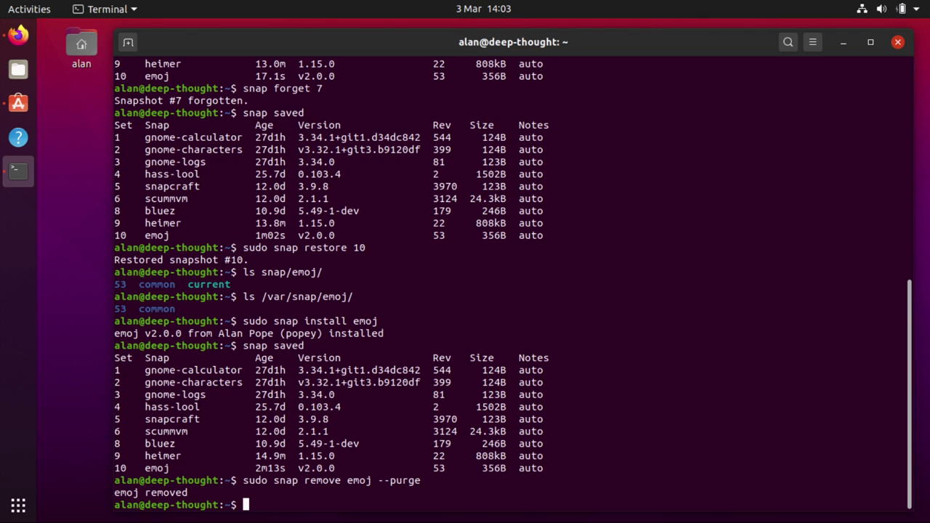
Rerun 'snap saved' and select the emoj snapshot row to show set 10 remains
key(Up)
key(Up)
key(Return)
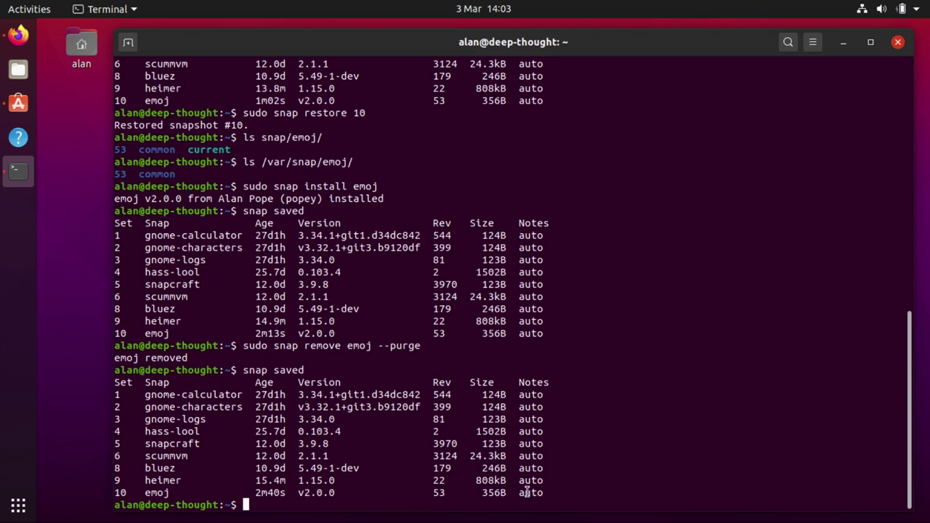
double_click(532, 492)
click(531, 492)
click(557, 490)
Run 'df -h', highlighting the /dev/loop snap mounts, then compare with 'df -x squashfs'
text(df -h)
key(Return)
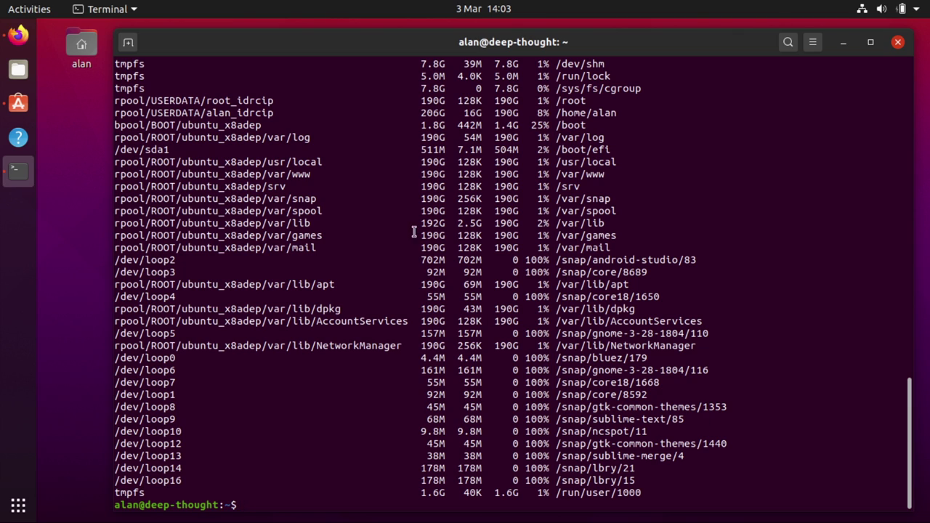
drag(286, 161, 353, 248)
click(353, 248)
triple_click(184, 361)
drag(184, 361, 234, 480)
click(597, 451)
text(df -x squashfs)
key(Return)
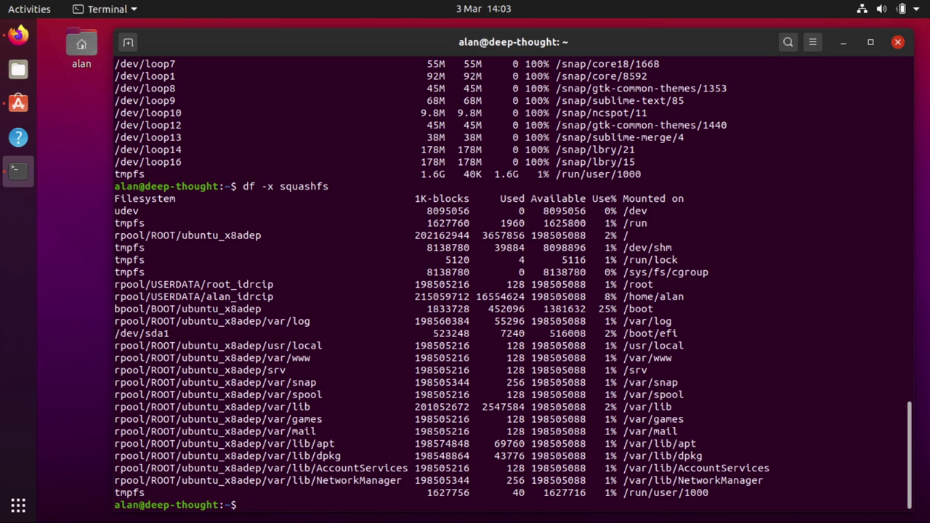
Open .bashrc in nano and page down toward its end
text(nano .bashrc)
key(Return)
key(Page_Down)
key(Page_Down)
key(Page_Down)
Append alias df="df -x squashfs" to .bashrc and save it
key(Return)
text(alias df=")
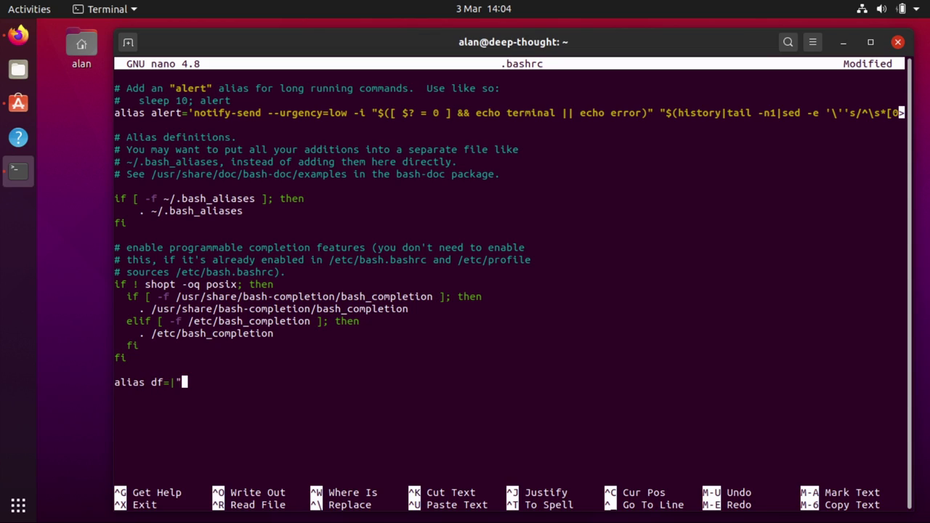
text(df -x squashfs")
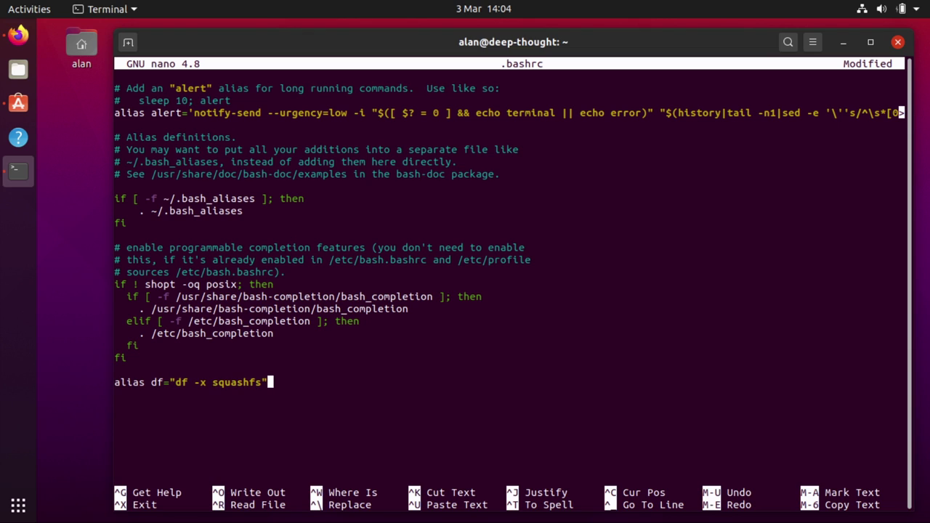
key(Return)
key(ctrl+x)
key(y)
key(Return)
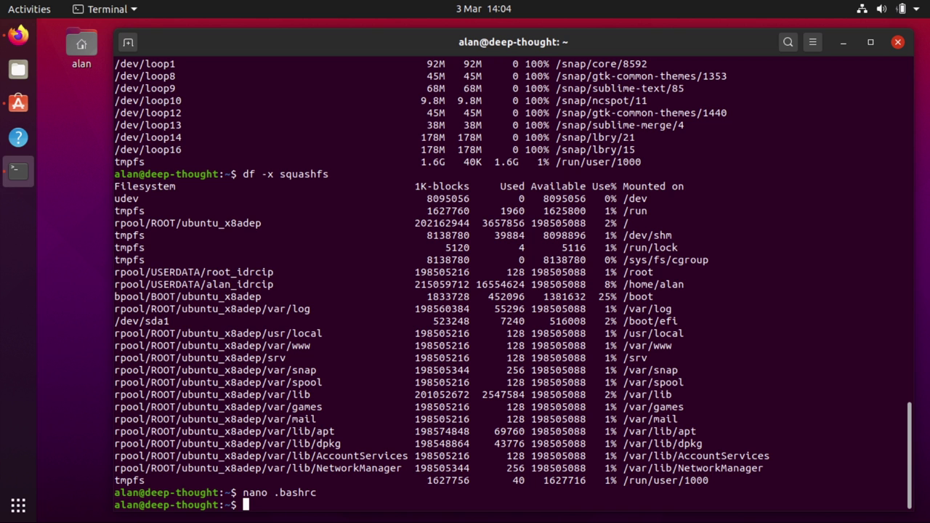
Start a new bash shell and run 'df' and 'df -h' to check the alias
text(bash)
key(Return)
text(df)
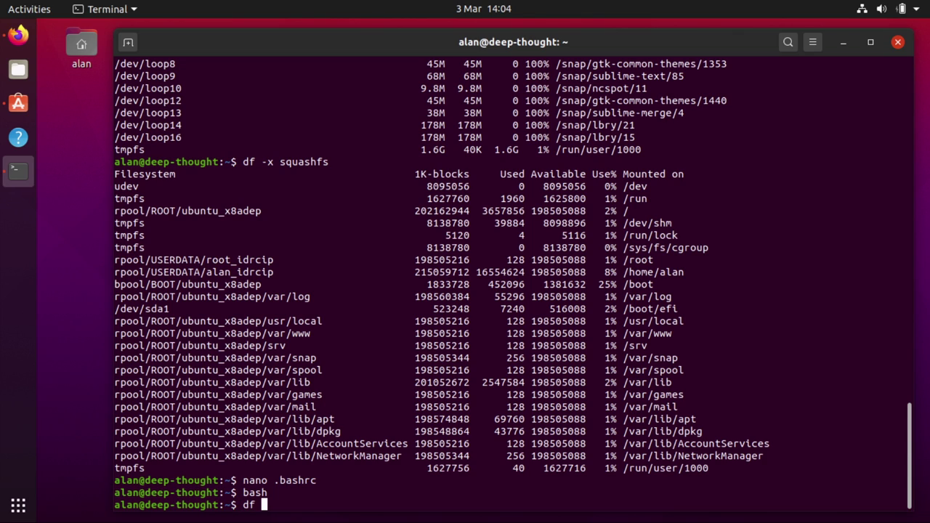
key(Return)
text(df -h)
key(Return)
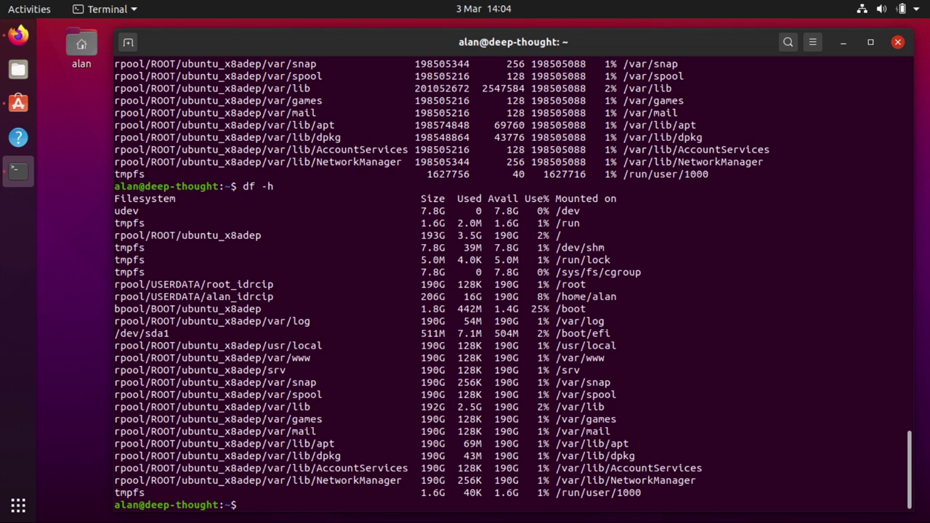
Run 'mount', then 'mount -t nosquashfs,nocgroup' and highlight some filtered lines
text(mount)
key(Return)
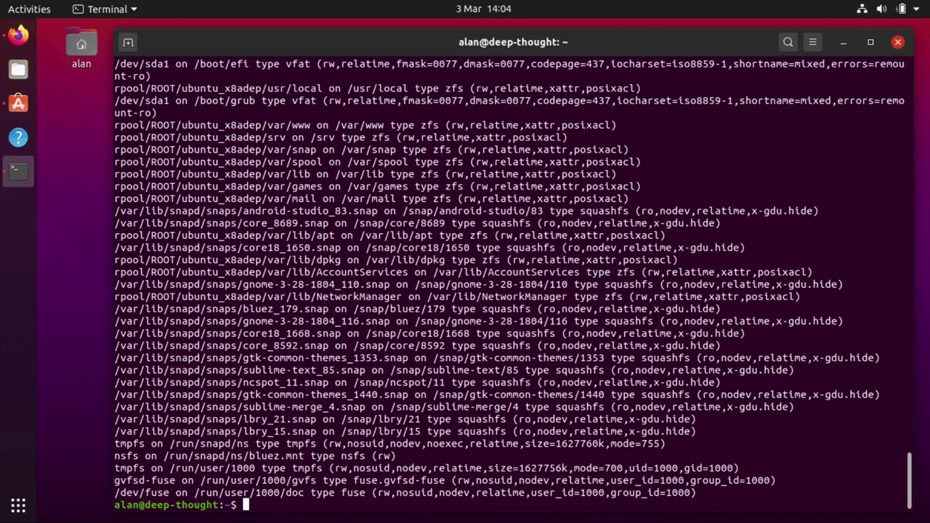
text(mount -t nosquashfs)
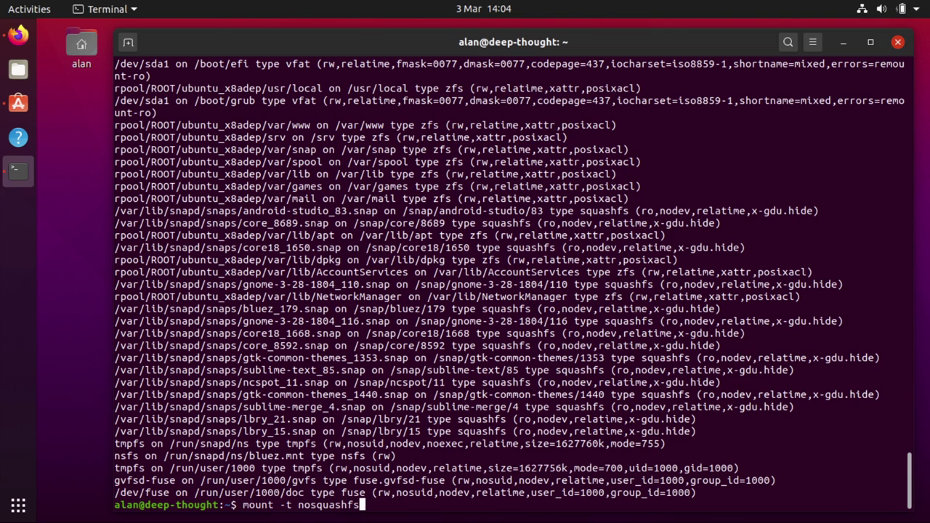
text(,nocgroup)
key(Return)
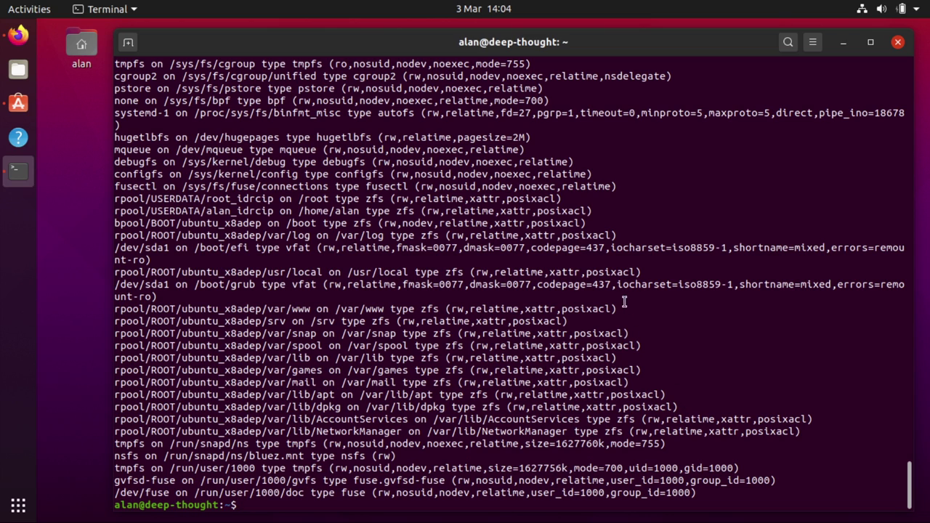
drag(626, 304, 673, 439)
click(673, 439)
Add alias mount="mount -t nosquashfs,nocgroup" at the end of .bashrc and save it
key(Up)
key(Up)
key(Down)
key(Down)
text(nano .s)
key(BackSpace)
text(bashrc)
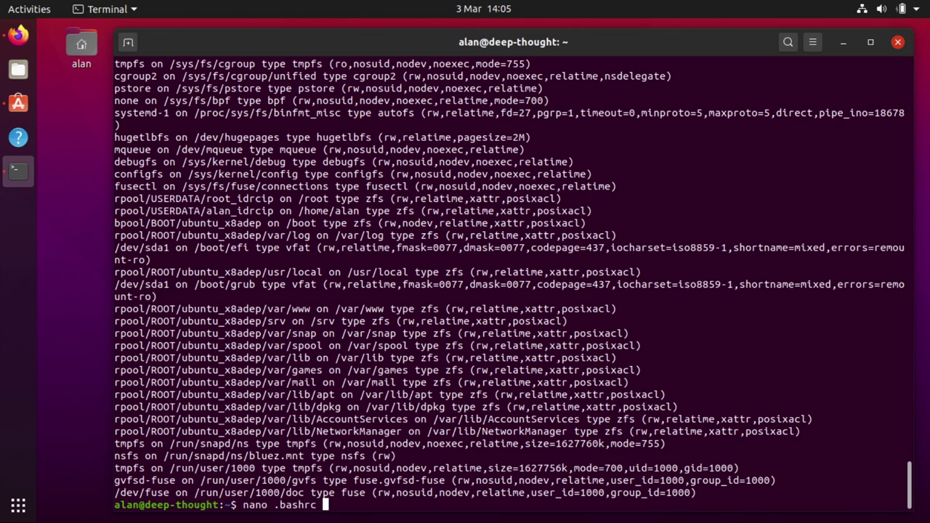
key(Tab)
key(Return)
key(Page_Down)
key(Page_Down)
key(Page_Down)
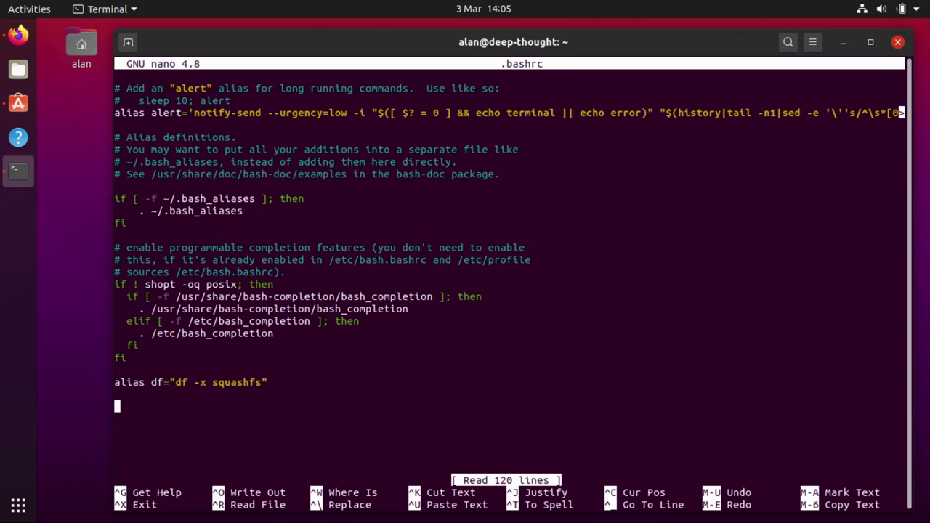
key(Up)
text(al;)
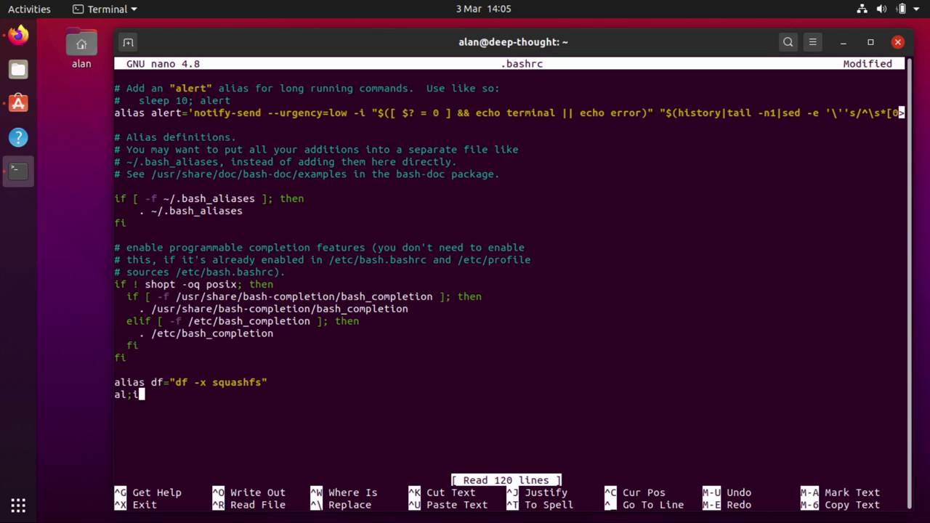
key(BackSpace)
text(ias mount)
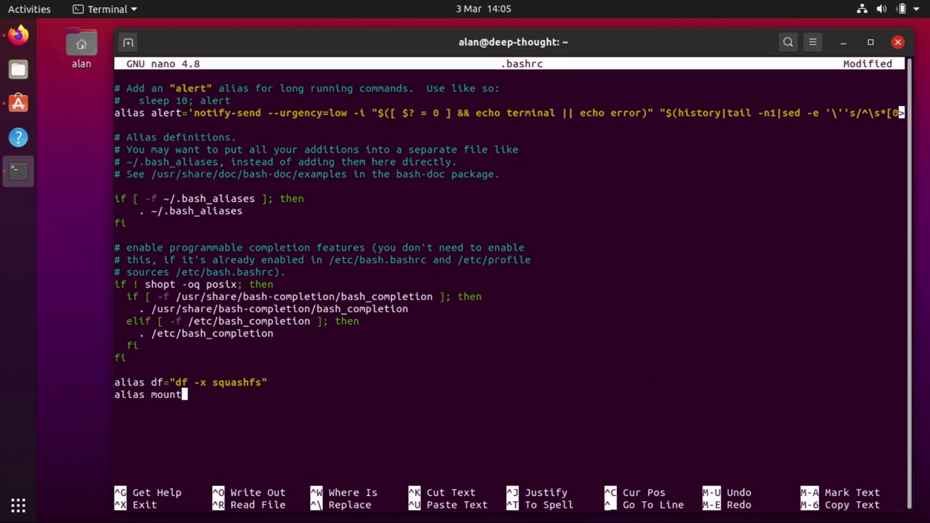
text(="mount -t nosqu)
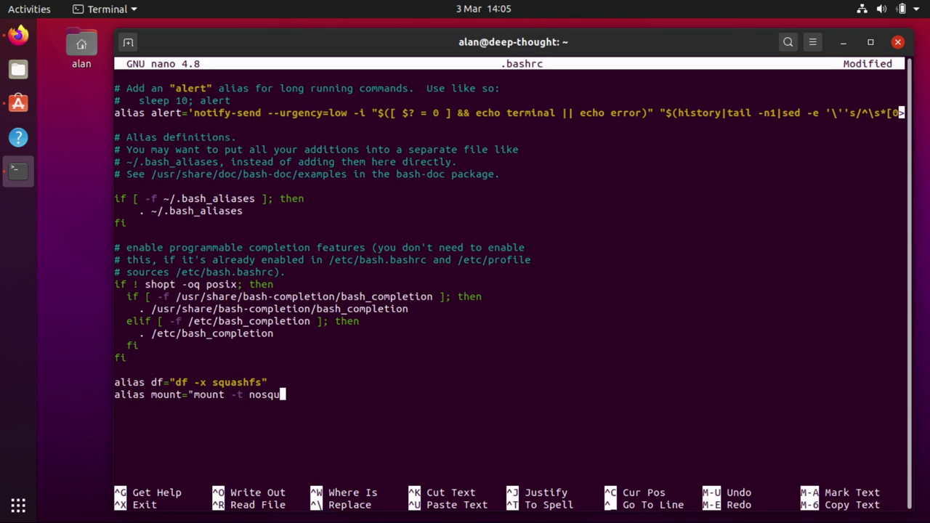
text(ashfs,nocgroup")
key(ctrl+x)
key(y)
key(Return)
Start a new bash shell, run the aliased mount, then the unaliased /bin/df and /bin/mount
text(bash)
key(Return)
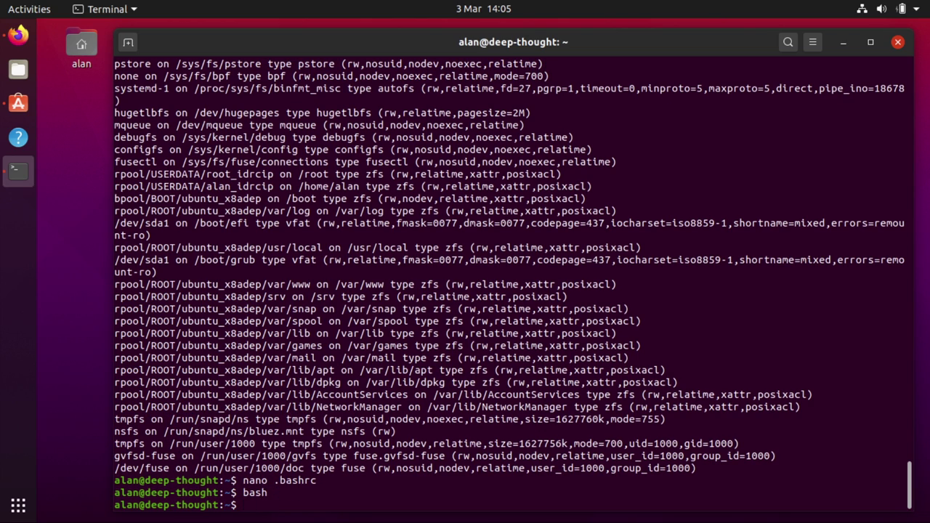
text(mount)
key(Return)
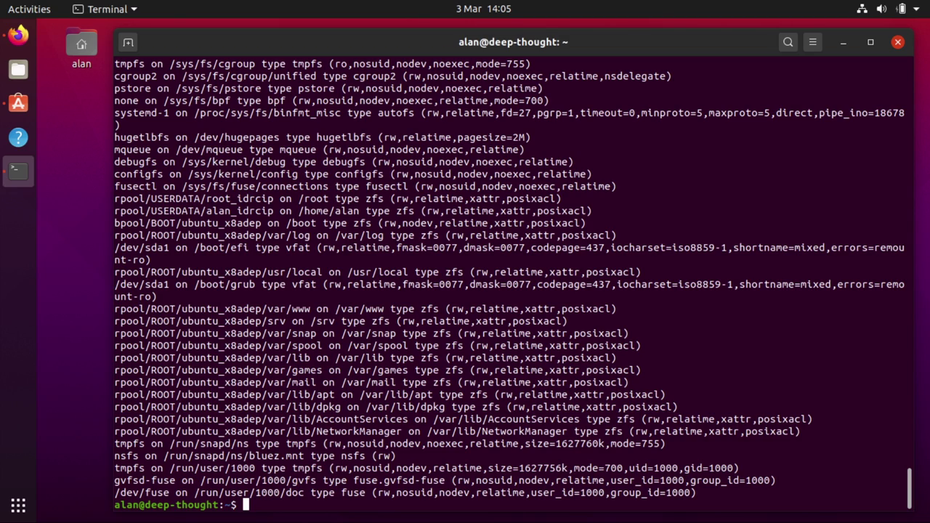
text(/bin)
text(/fd)
key(Return)
text(/bin/mount)
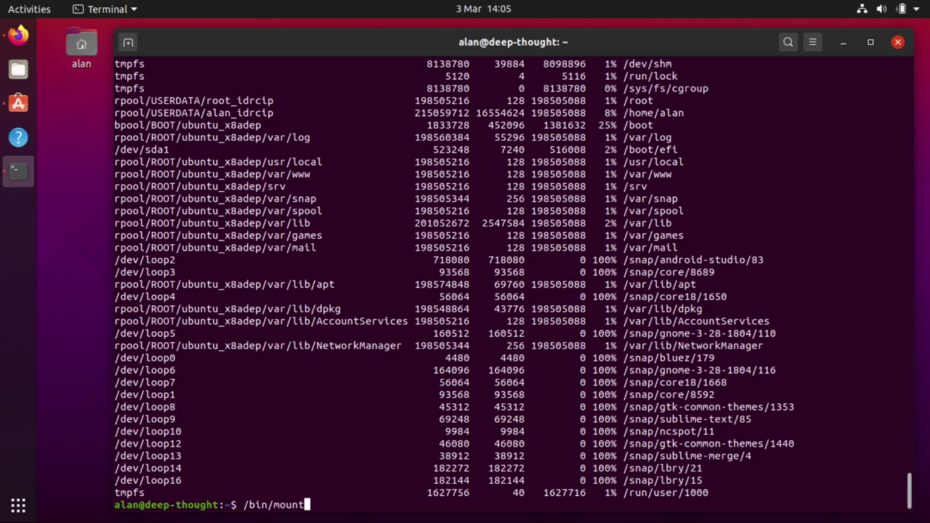
key(Return)
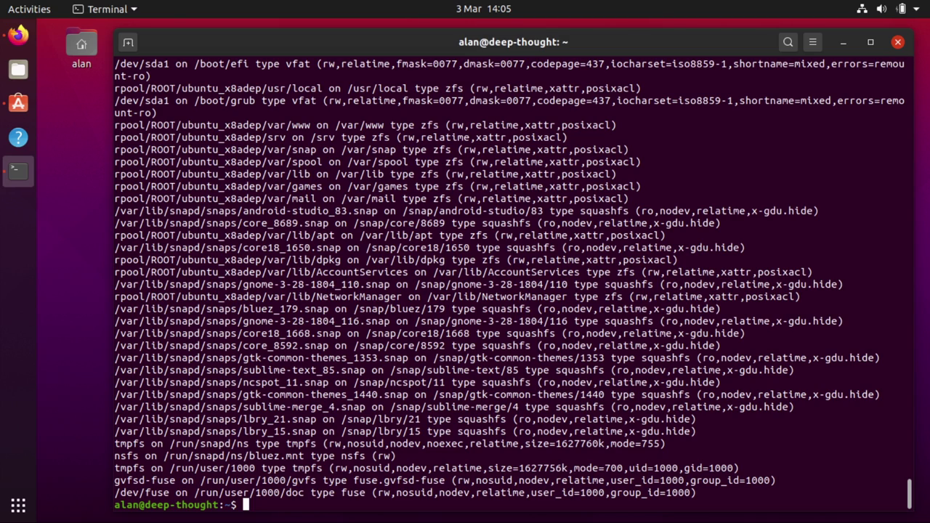
Run snap list to show the ten installed snaps, then snap changes for changes 38–45
text(snap list)
key(BackSpace)
key(BackSpace)
key(BackSpace)
key(BackSpace)
text(list)
key(Return)
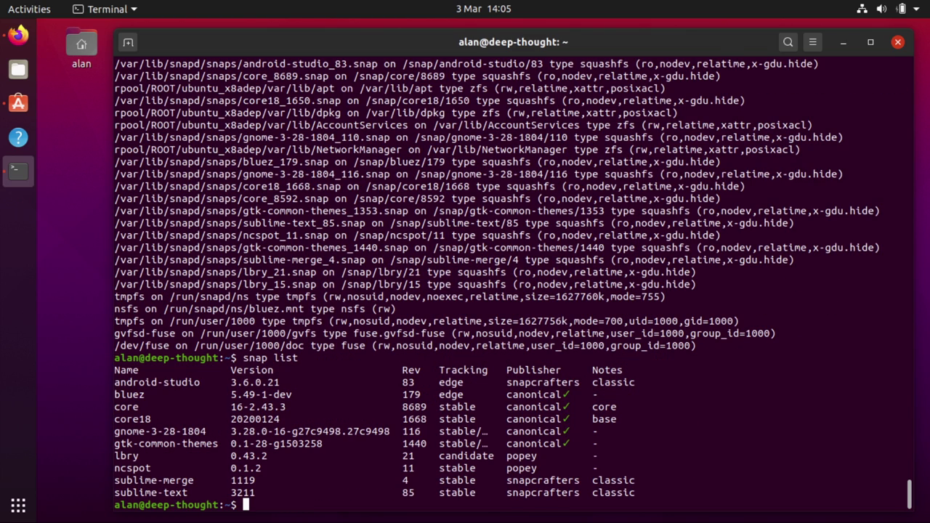
text(snap changes)
key(Return)
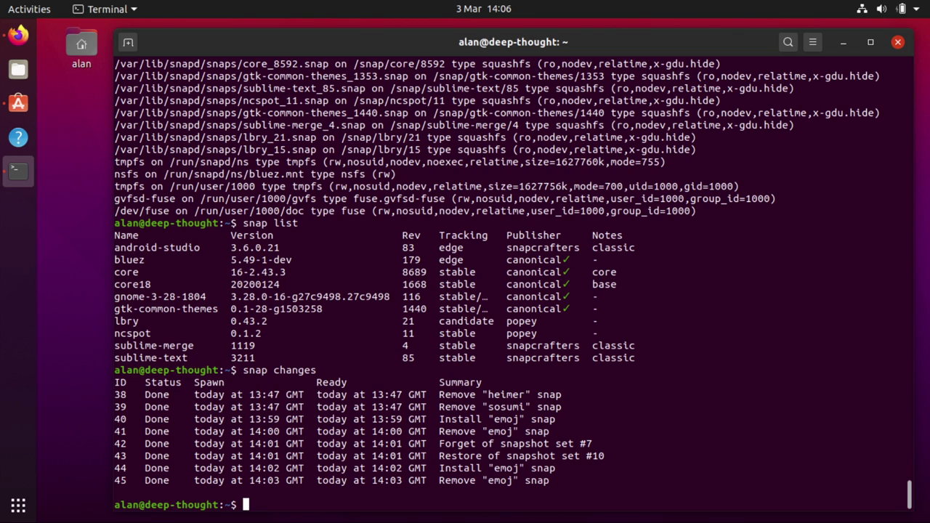
Switch through the Firefox documentation tabs to Managing updates and scroll to 'Manually updating snaps'
click(18, 35)
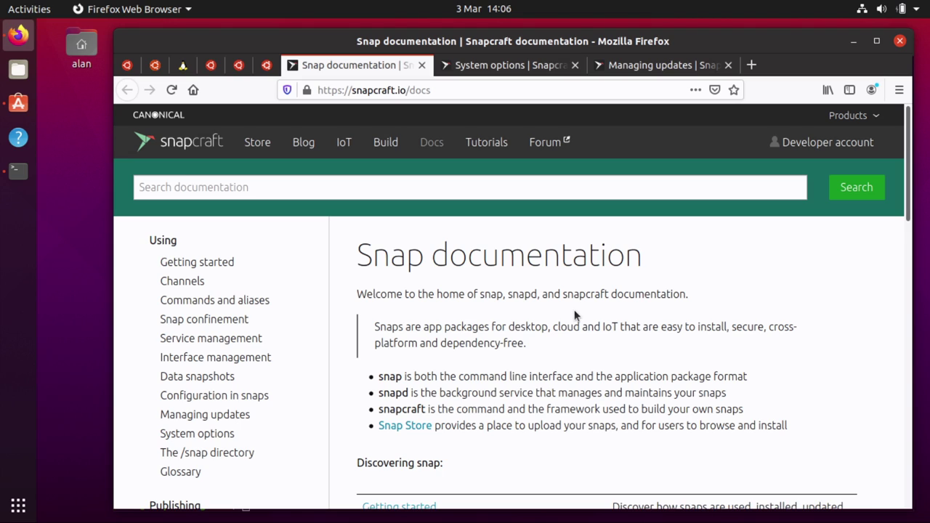
key(ctrl+Tab)
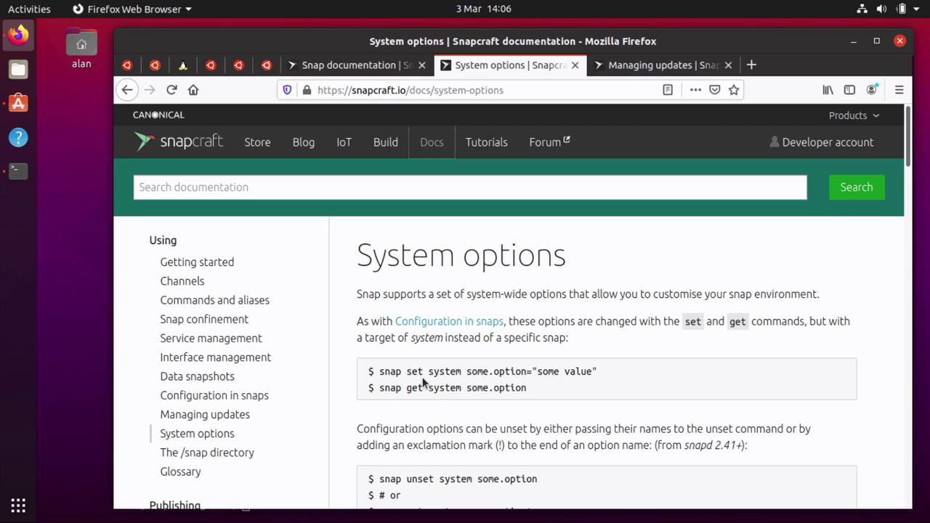
key(ctrl+Page_Up)
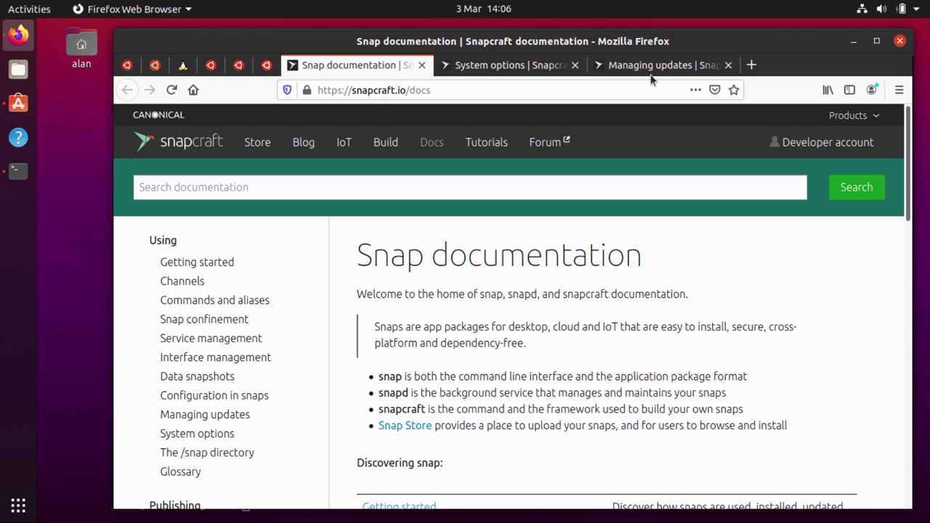
click(677, 66)
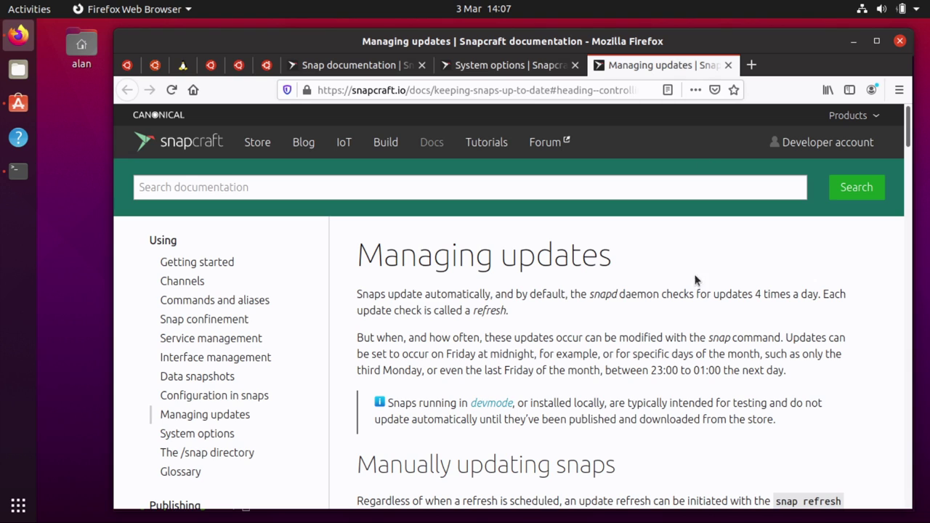
scroll(642, 404, down, 1)
scroll(641, 407, down, 5)
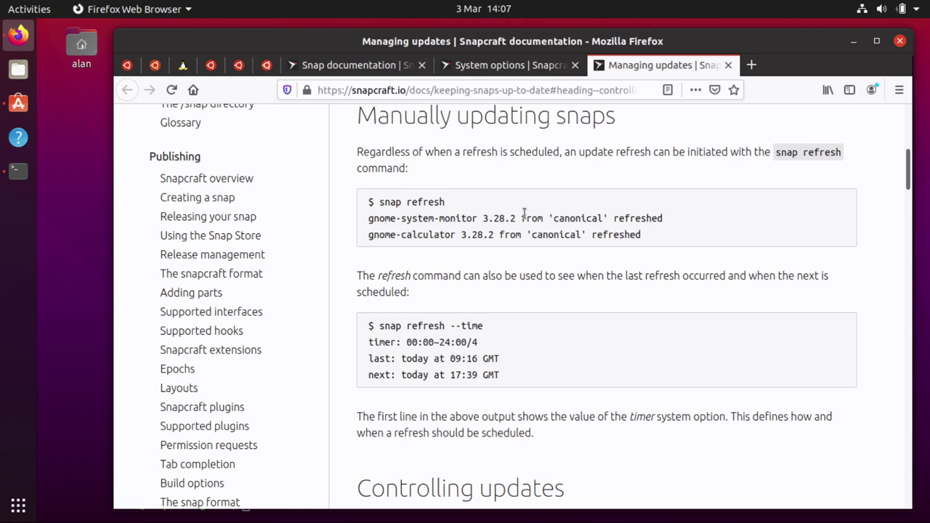
Run snap refresh for all snaps, entering the account password to authenticate
key(alt+Tab)
text(snap refresh)
key(Return)
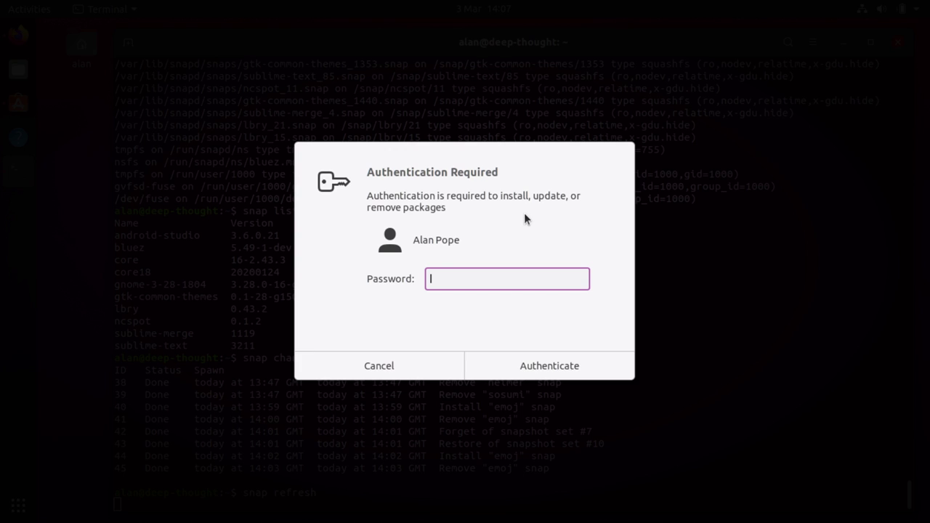
text(●●●●●●●●●●●)
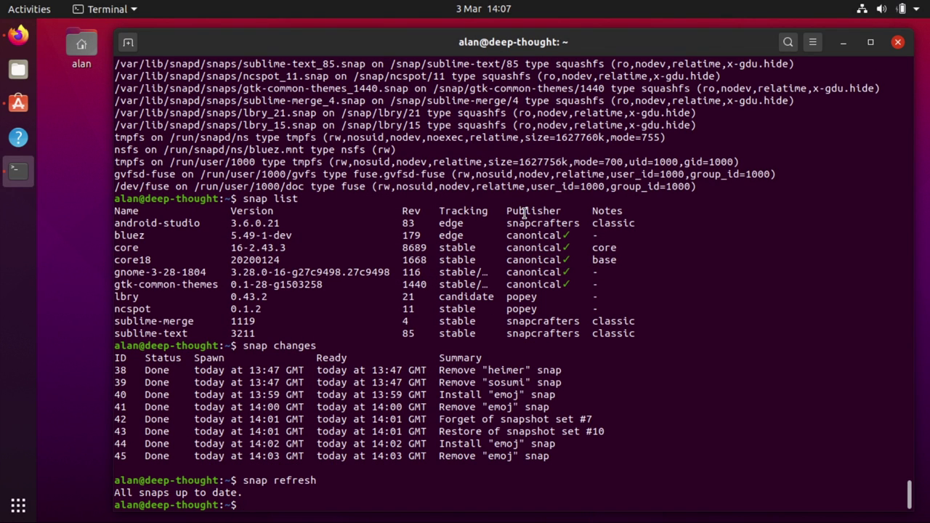
key(alt+Tab)
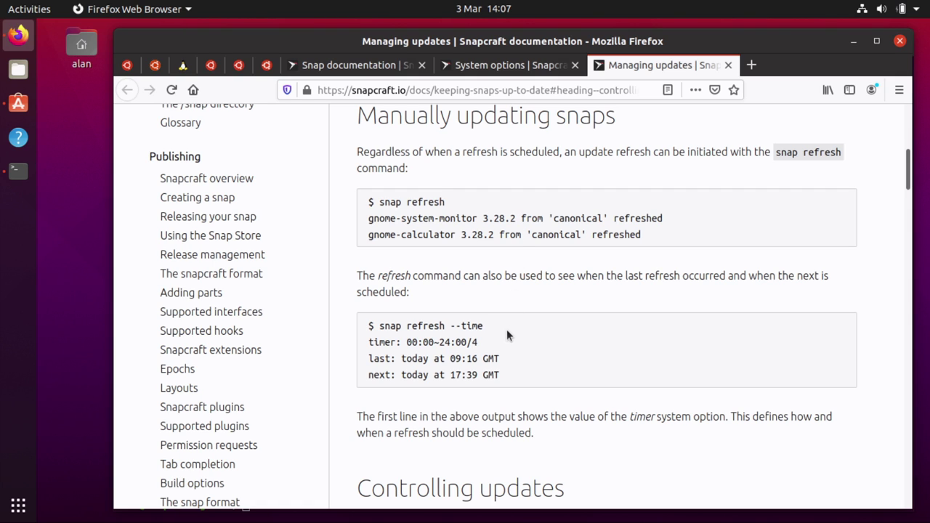
key(alt+Tab)
Run snap refresh --time and highlight the last refresh time line
text(snap refresh --)
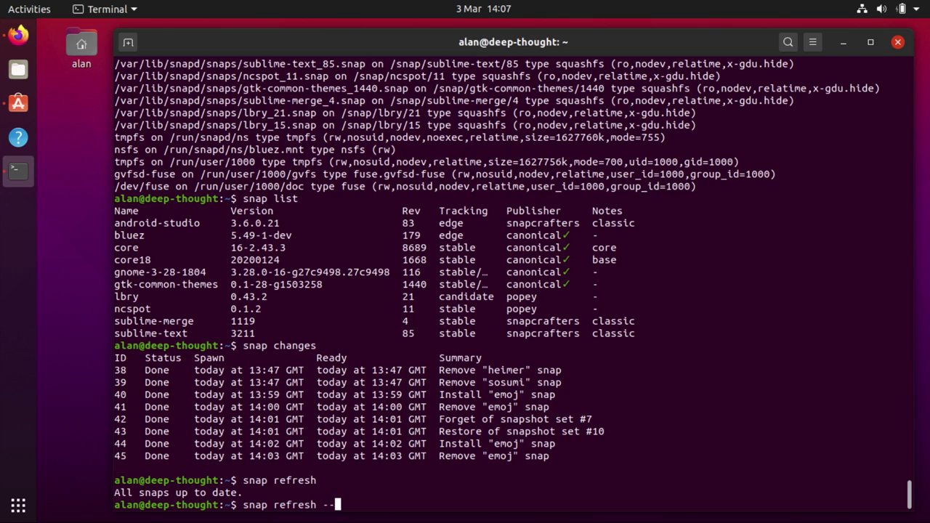
text(time)
key(Return)
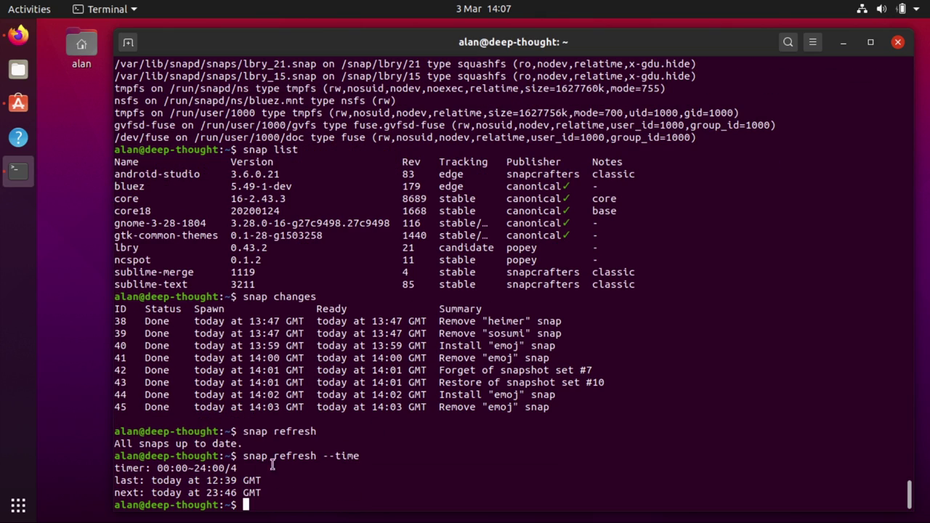
triple_click(221, 481)
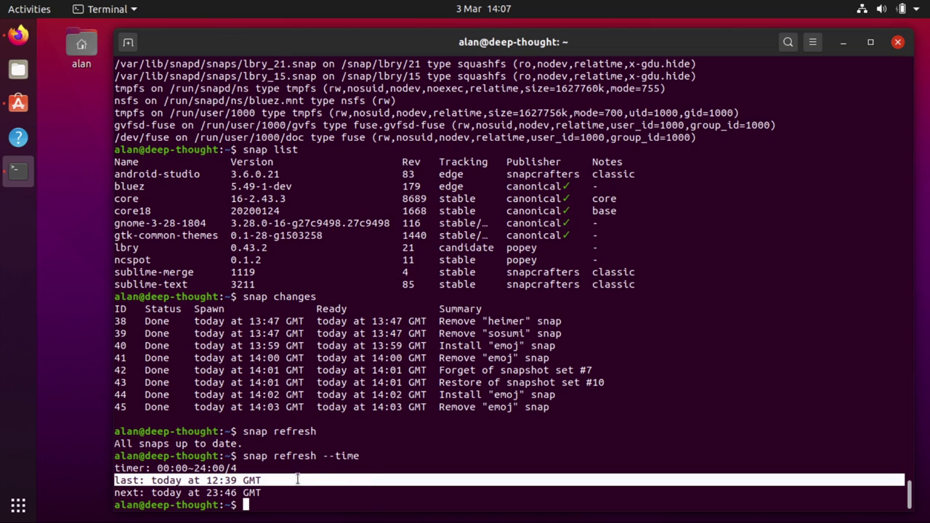
click(390, 464)
Print the date and highlight the 23:46 GMT next refresh and the 00:00~24:00/4 timer
text(date)
key(Return)
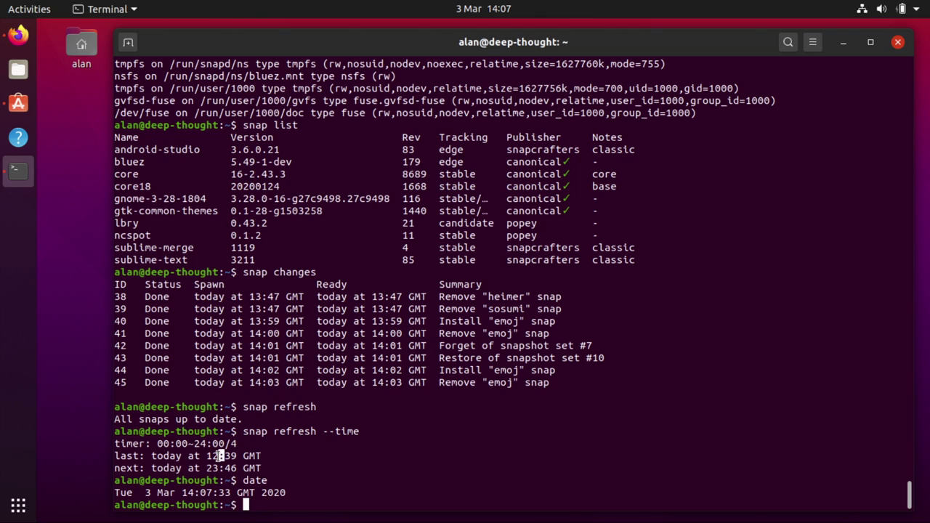
drag(206, 469, 218, 468)
triple_click(213, 468)
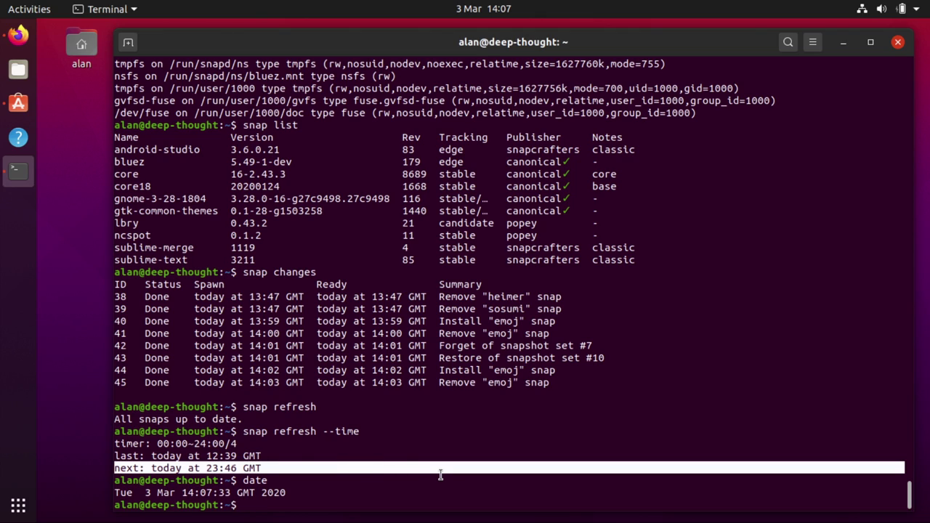
click(440, 474)
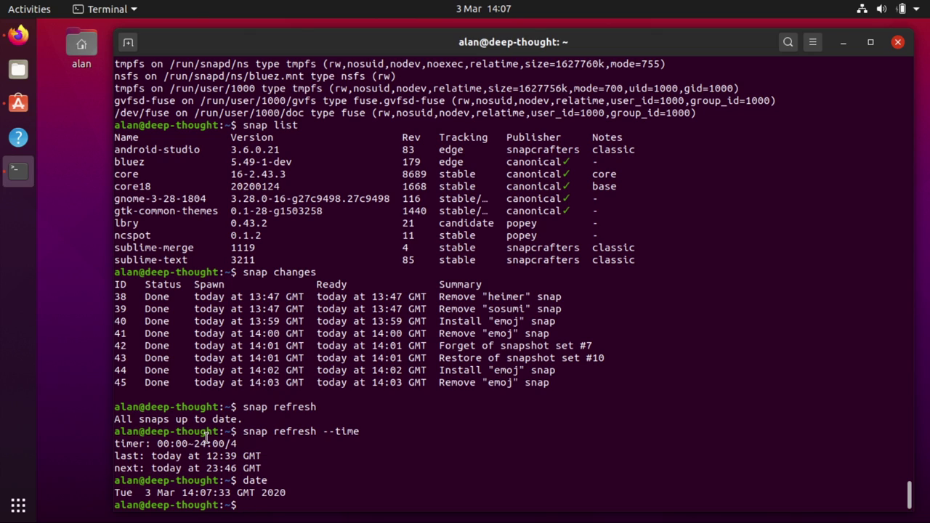
drag(246, 446, 157, 445)
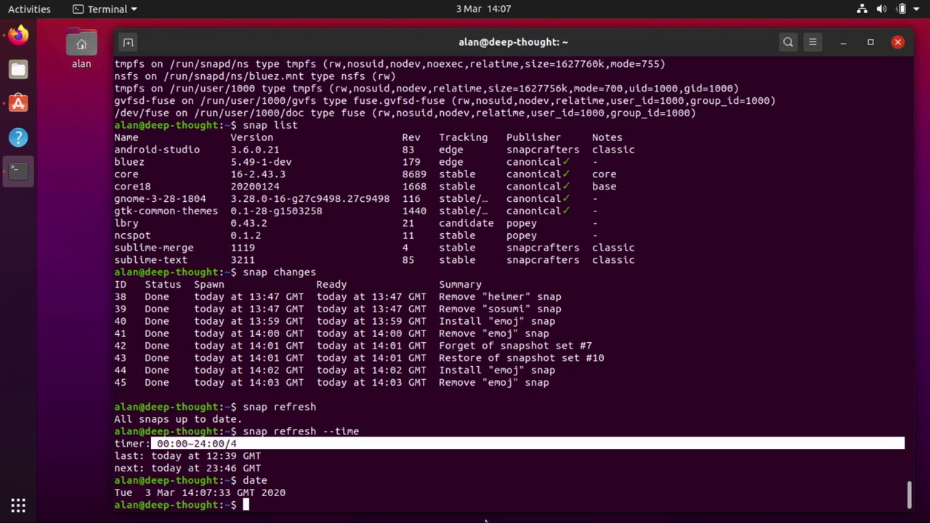
click(360, 475)
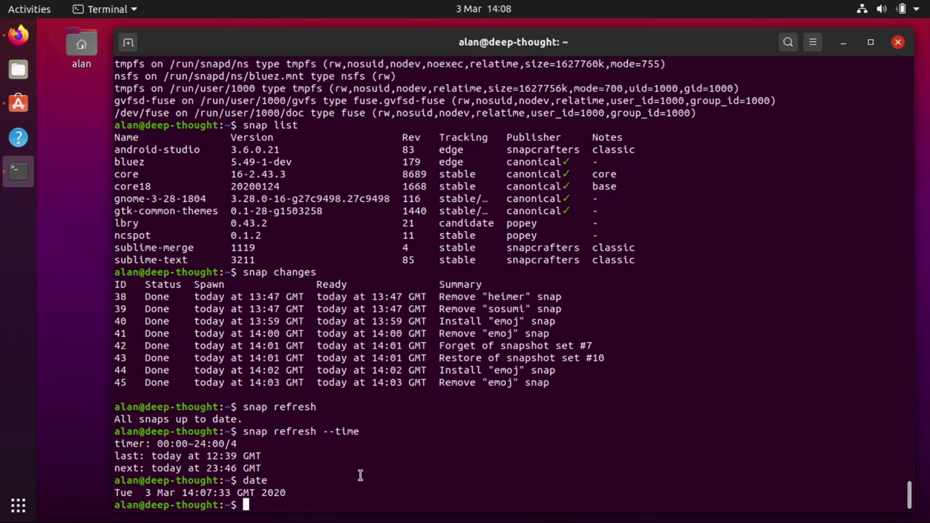
Scroll to Controlling updates and select the sudo snap set system refresh.timer example command
key(alt+Tab)
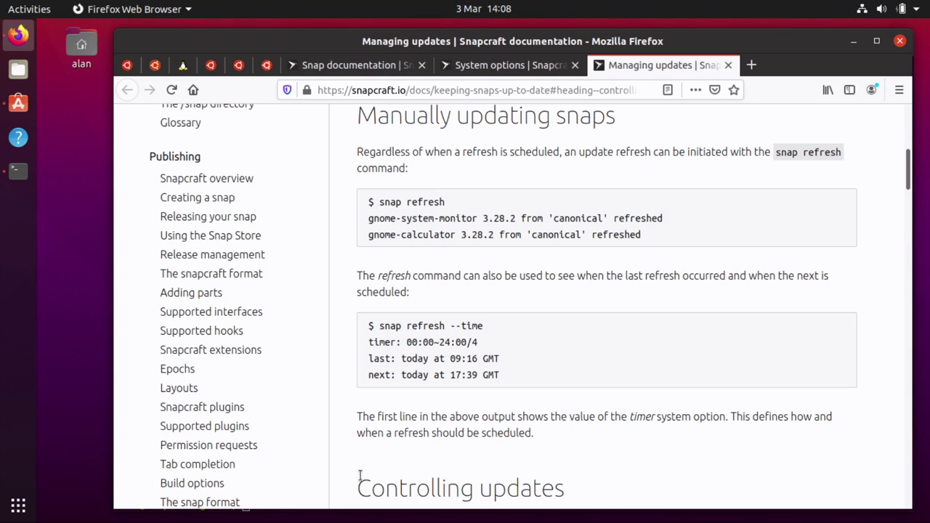
scroll(682, 374, down, 8)
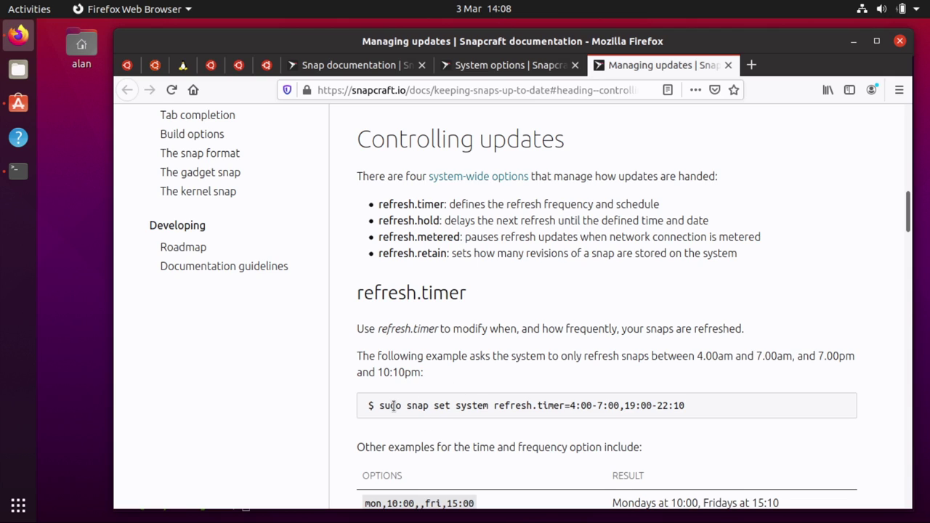
drag(377, 406, 732, 413)
key(ctrl+c)
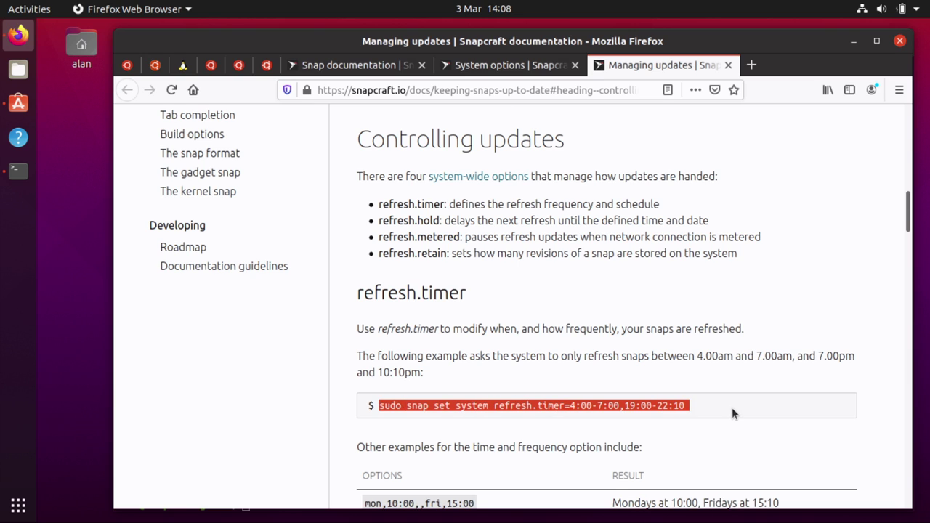
Paste and run the command setting refresh.timer to 4:00-7:00,19:00-22:10
key(alt+Tab)
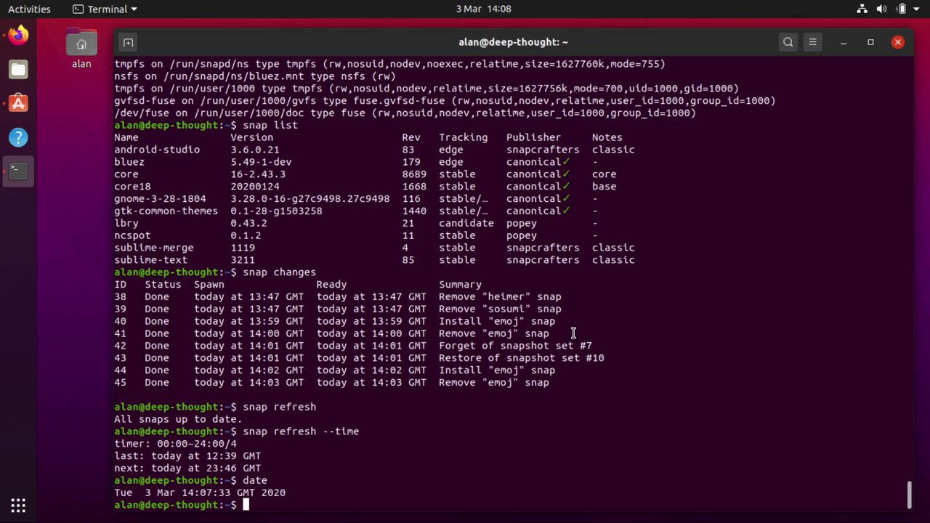
middle_click(574, 333)
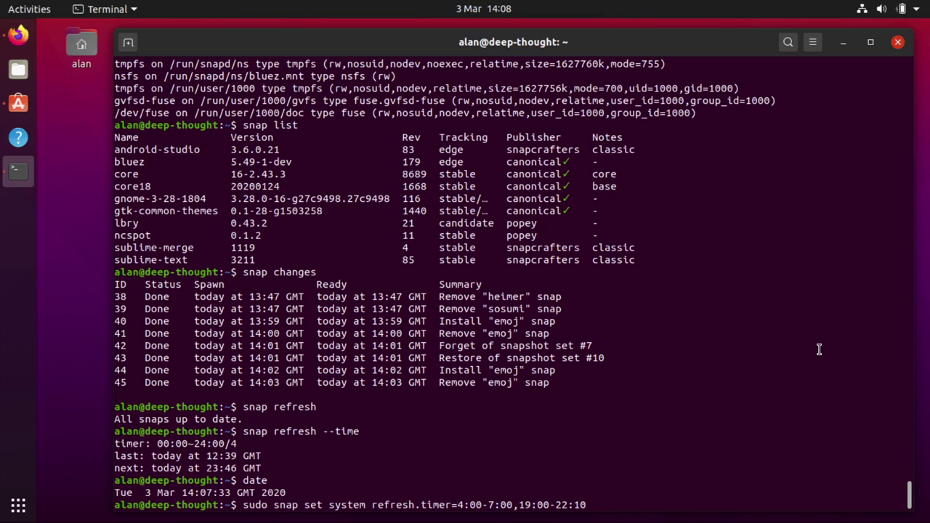
key(Return)
Rerun snap refresh --time and highlight both windows and the 19:00 GMT next refresh
key(Up)
key(Up)
key(Up)
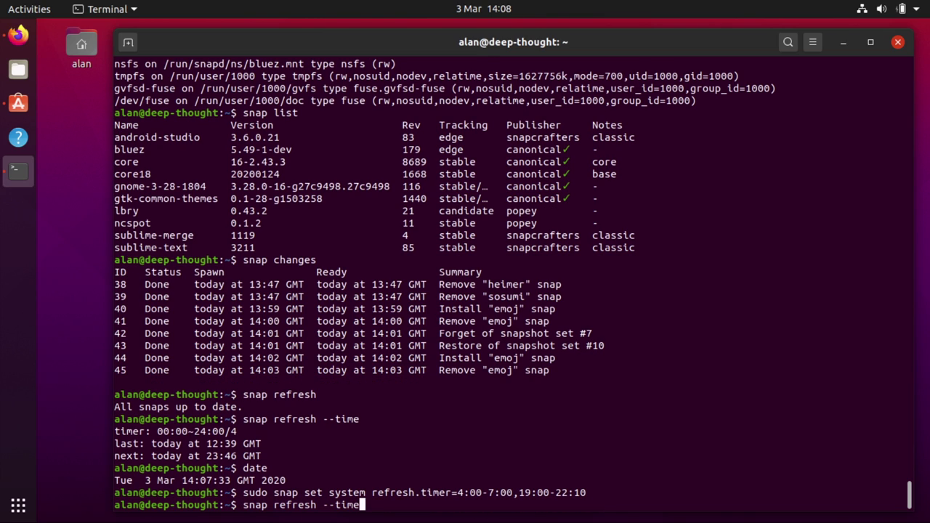
key(Return)
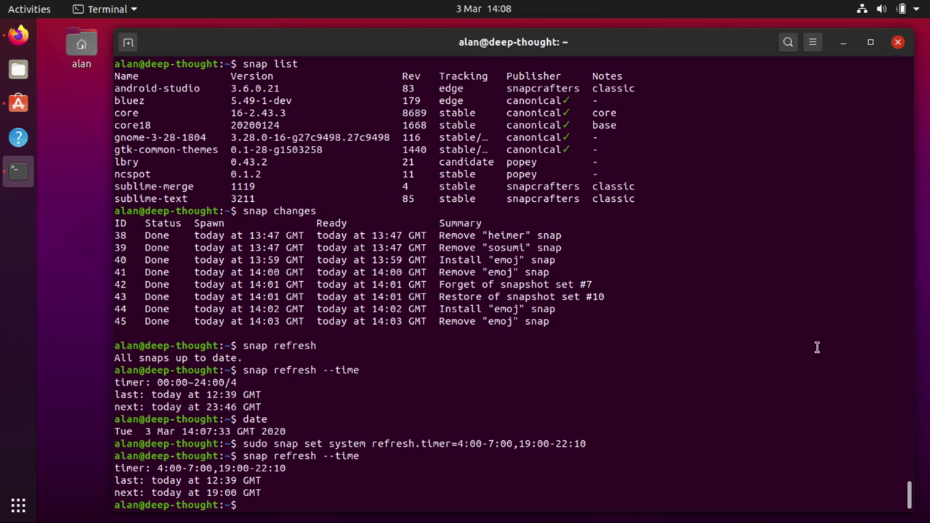
drag(522, 442, 593, 444)
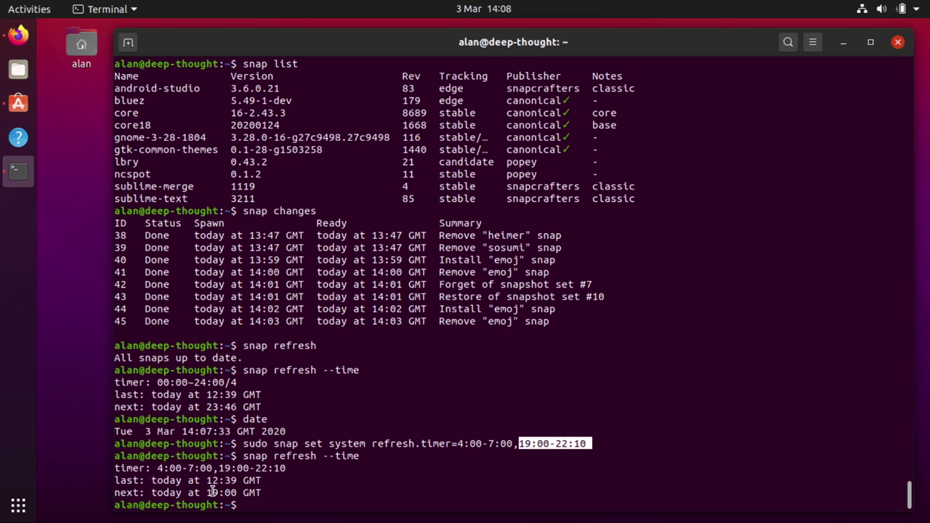
drag(212, 492, 115, 493)
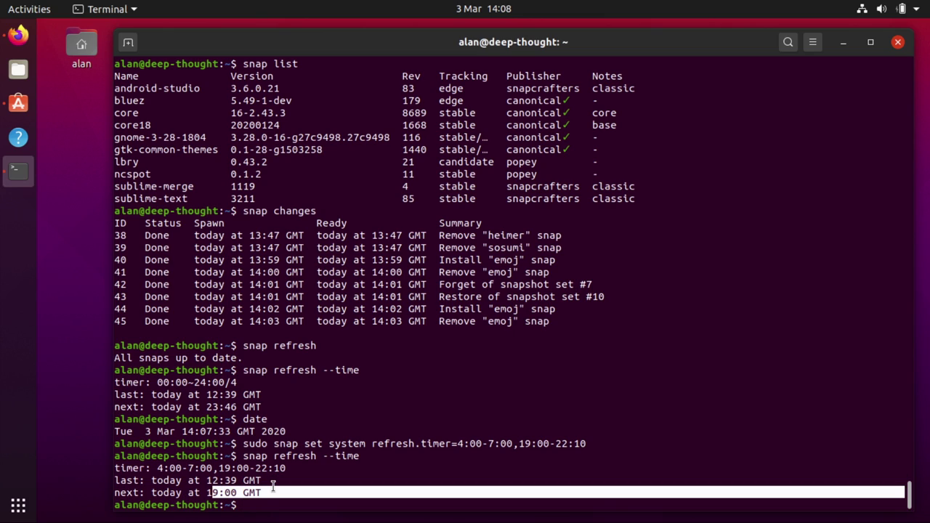
click(273, 484)
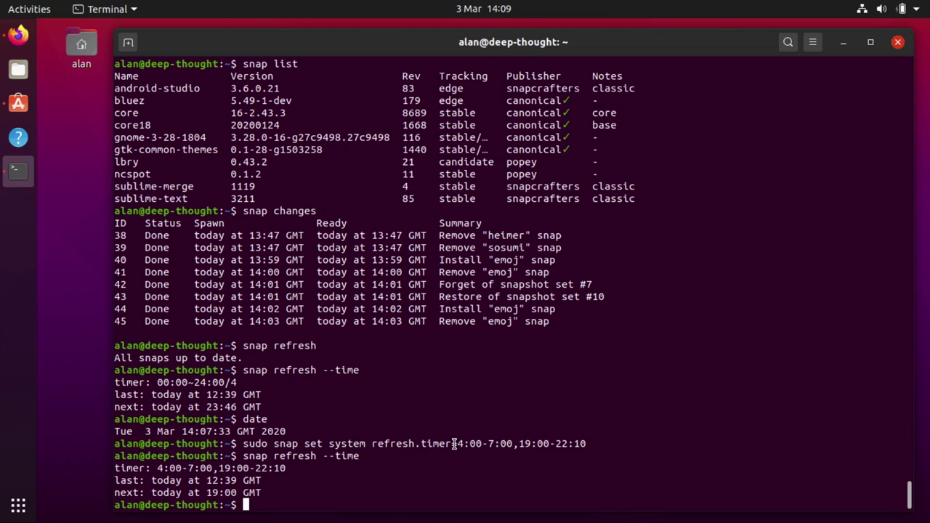
drag(456, 443, 507, 443)
click(520, 444)
Scroll Managing updates down to refresh.hold and select its hold-until-tomorrow sudo snap set command
key(alt+Tab)
click(687, 405)
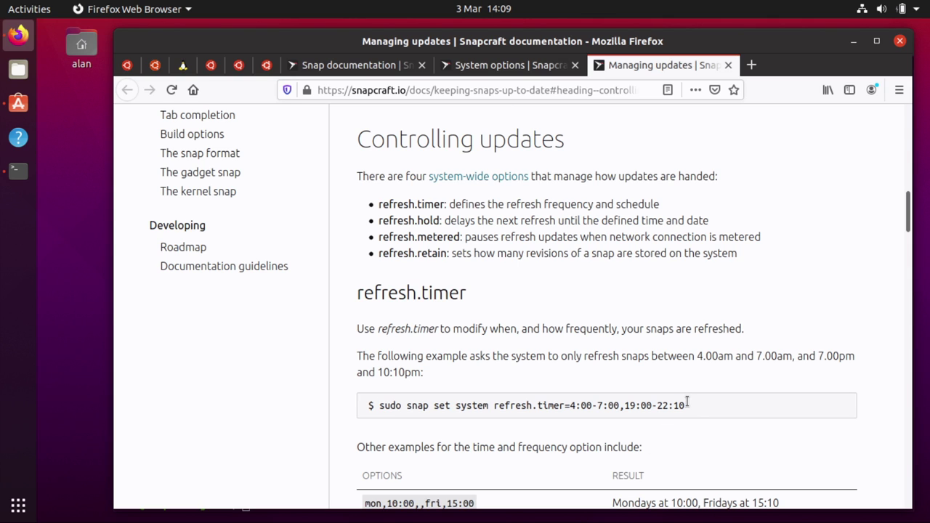
scroll(688, 404, down, 6)
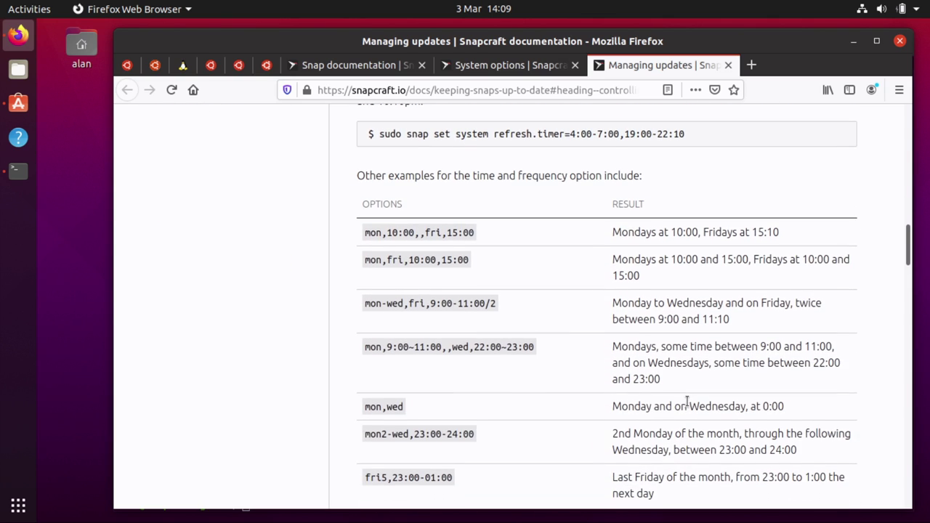
scroll(688, 404, down, 2)
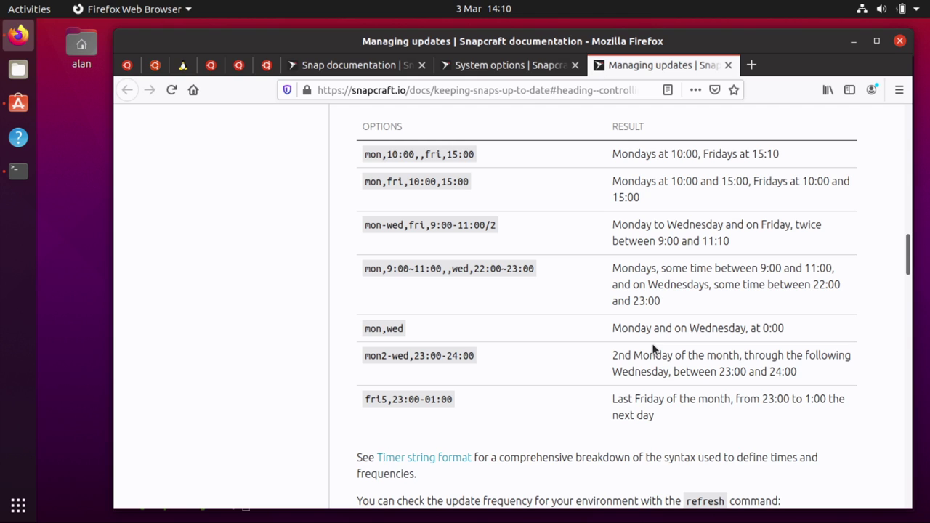
scroll(653, 349, down, 5)
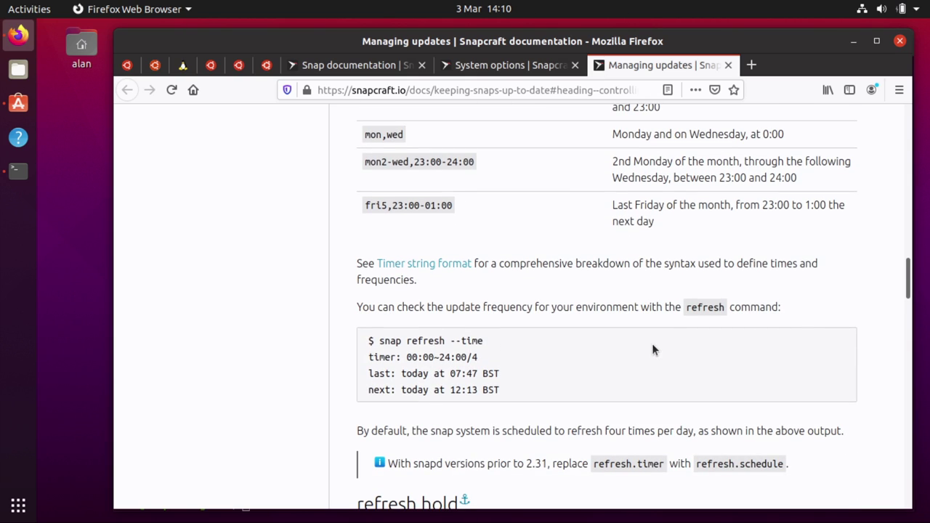
scroll(652, 350, down, 3)
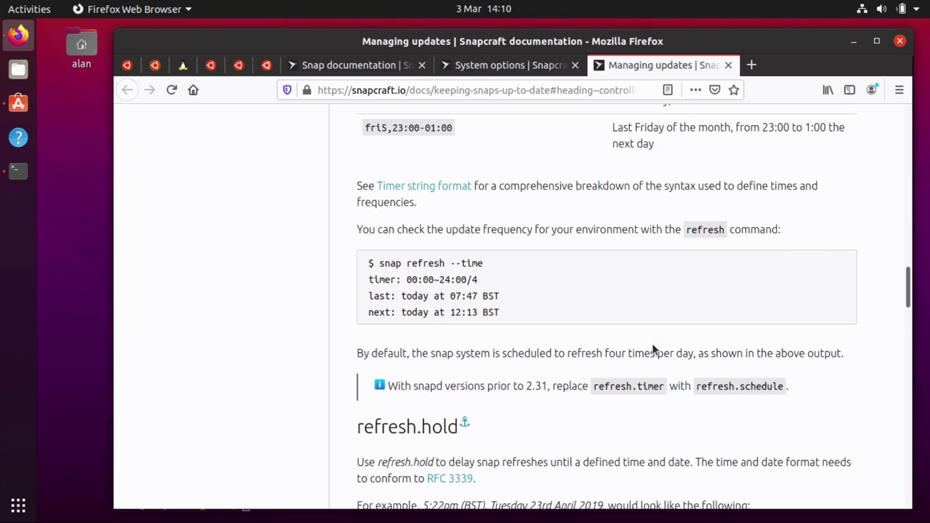
scroll(652, 347, up, 4)
scroll(652, 345, down, 9)
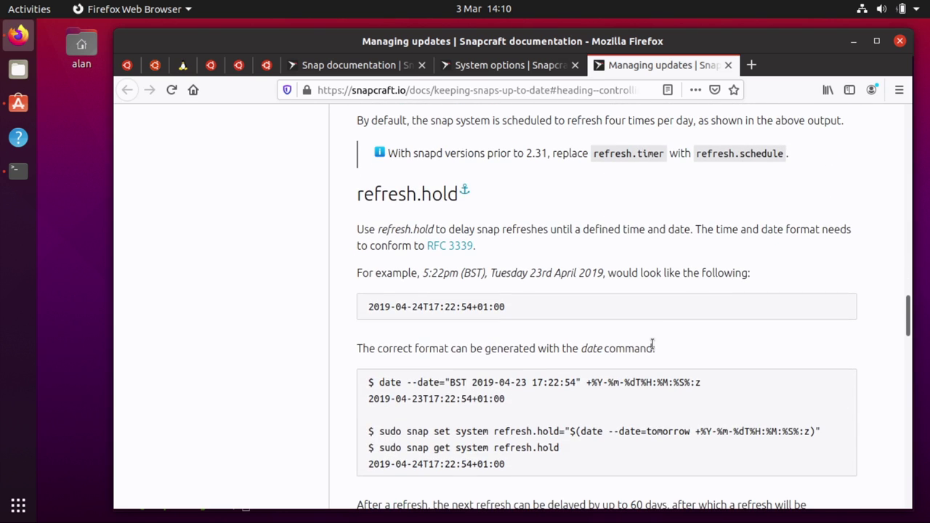
scroll(652, 344, down, 1)
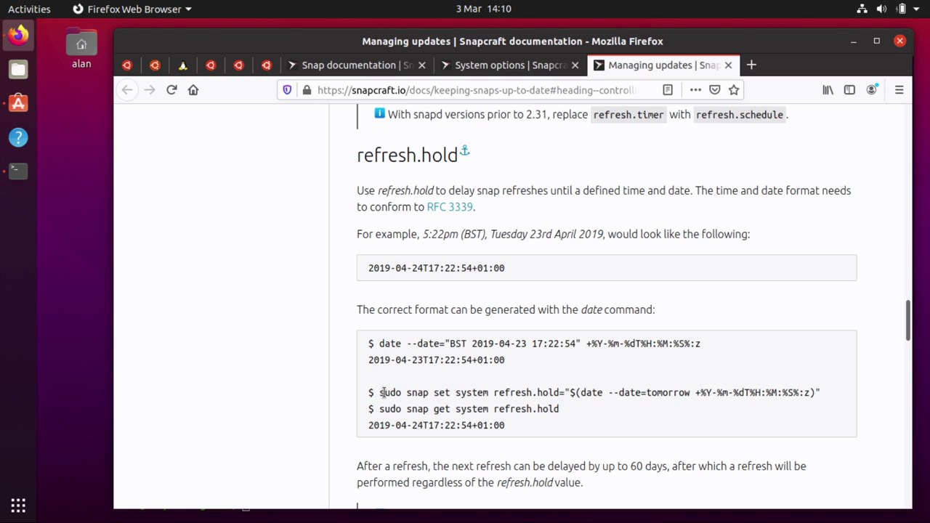
drag(379, 393, 848, 396)
key(ctrl+c)
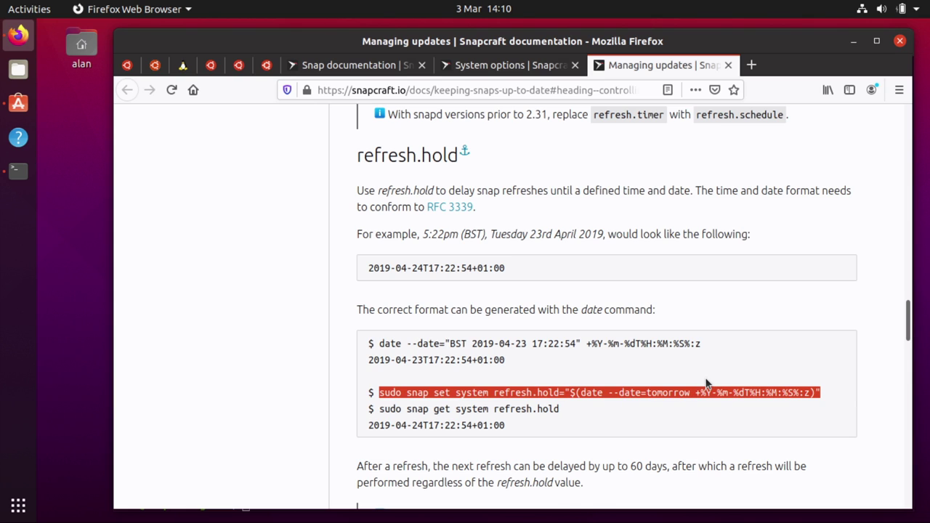
Paste and run the sudo snap set system refresh.hold command holding refreshes until tomorrow
key(alt+Tab)
key(ctrl+shift+v)
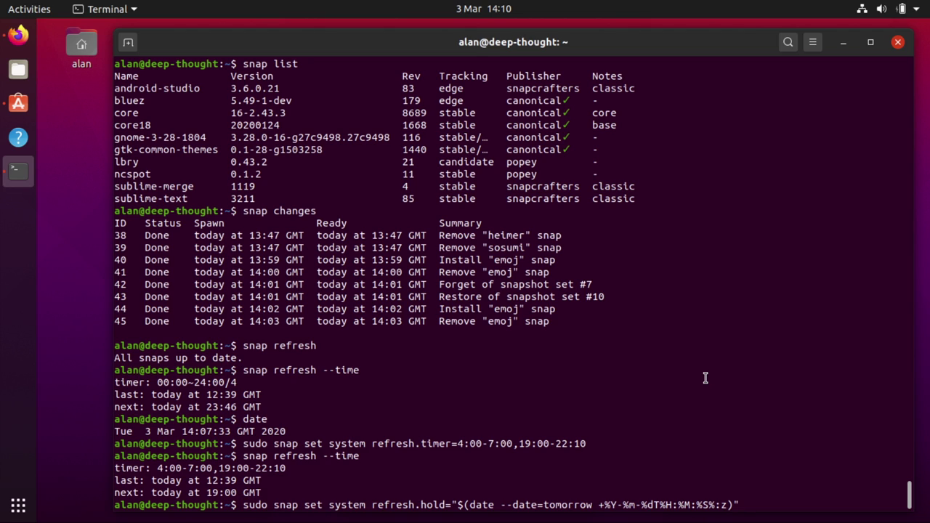
key(Return)
Rerun snap refresh --time and highlight the hold until tomorrow 14:10 GMT and the 19:00-22:10 window
key(Up)
key(Up)
key(Return)
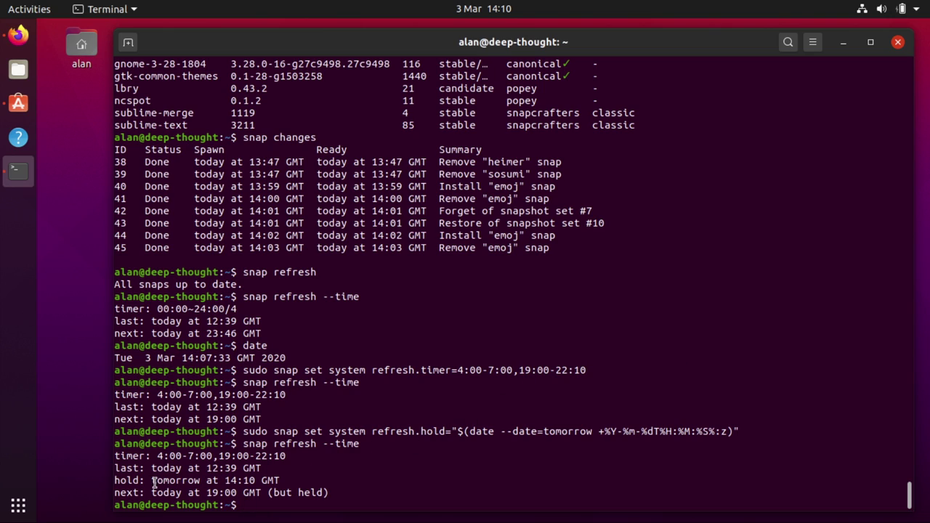
drag(152, 482, 286, 477)
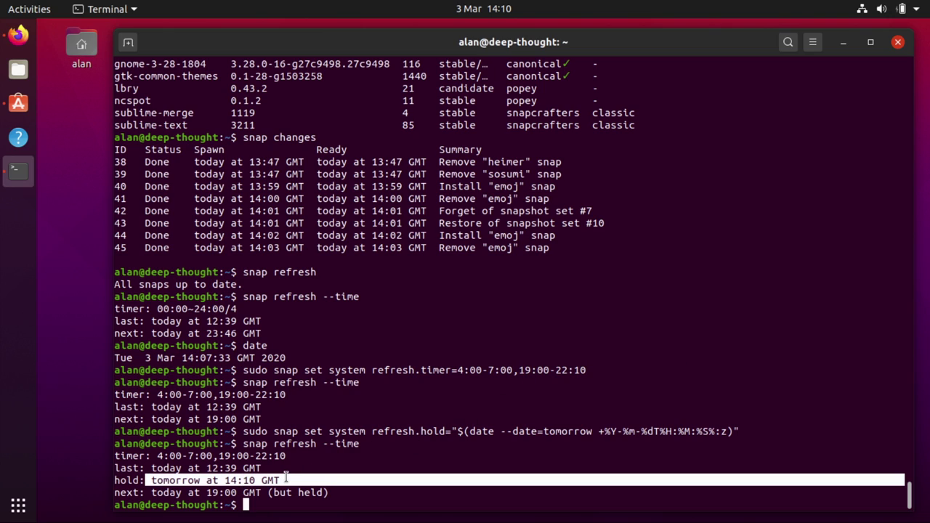
click(286, 479)
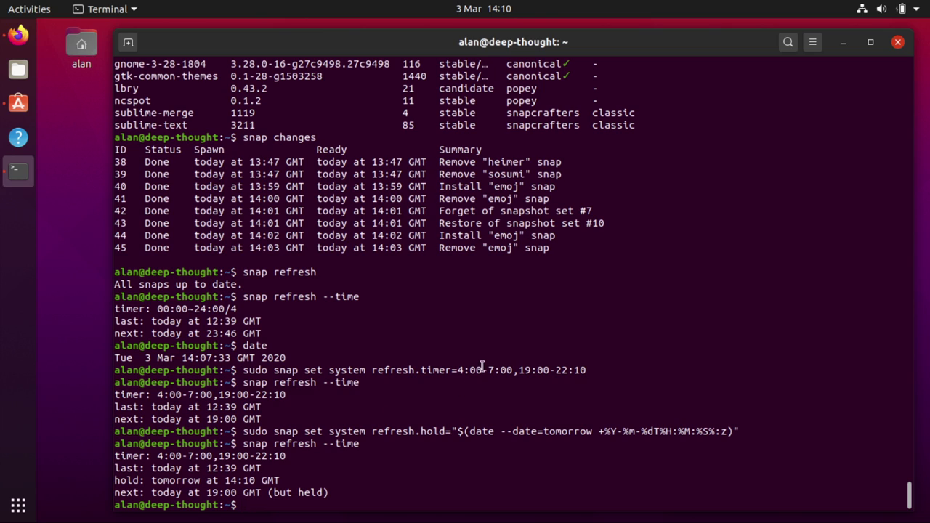
drag(519, 370, 589, 371)
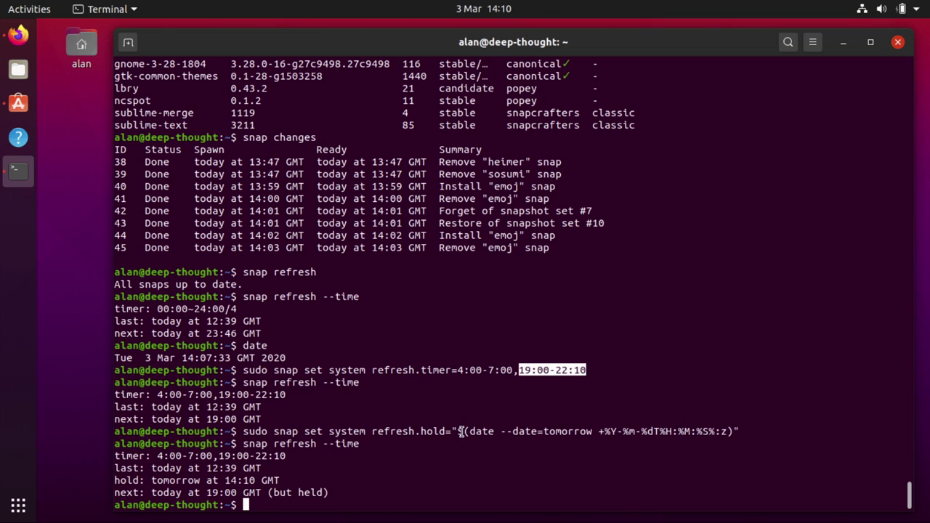
drag(469, 432, 740, 431)
click(293, 476)
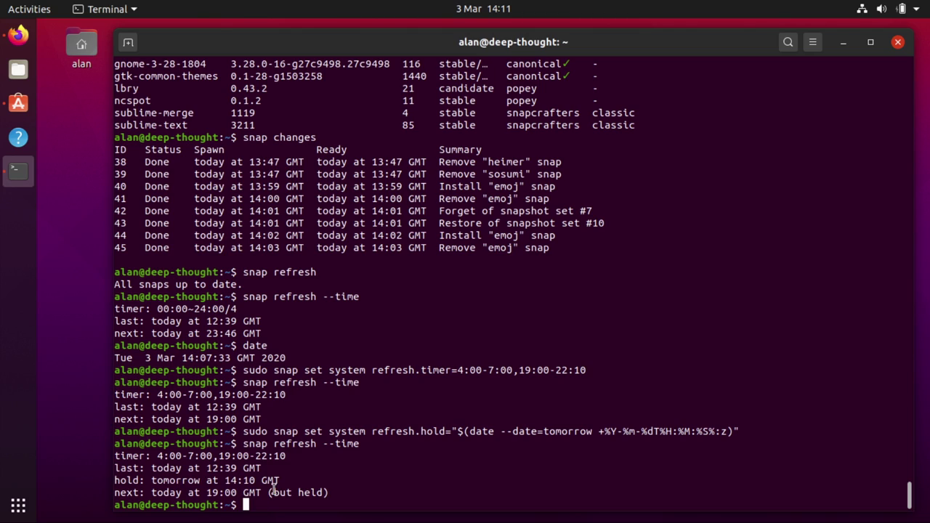
key(alt+Tab)
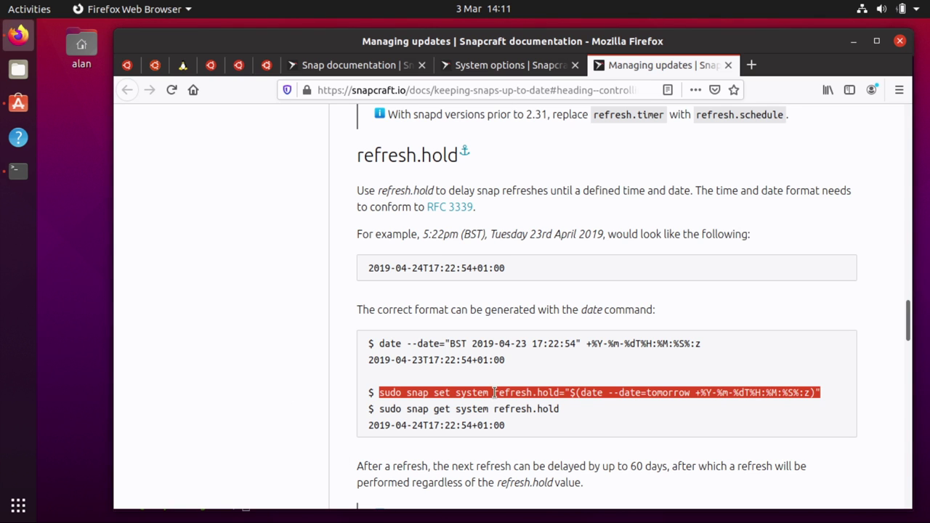
Glance at the System options tab, then select the sudo snap get system refresh.hold example
click(449, 392)
double_click(442, 393)
click(502, 64)
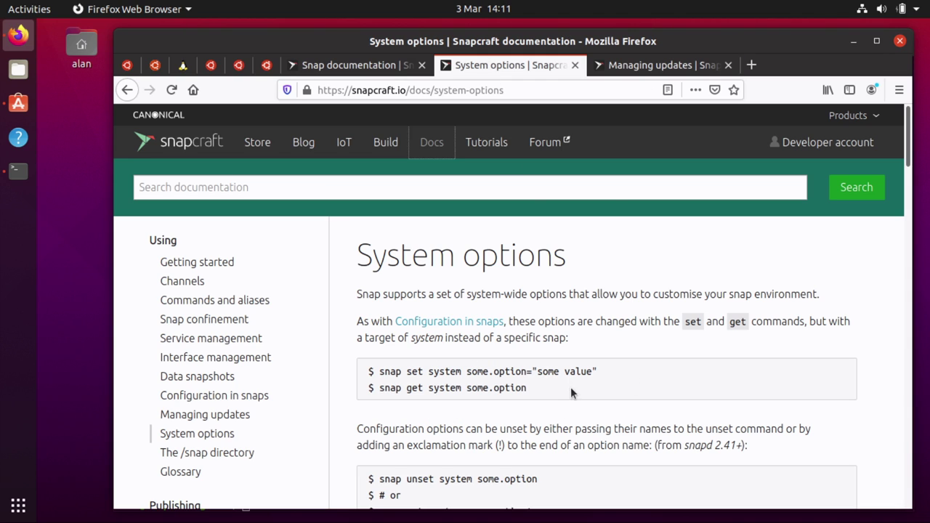
click(652, 57)
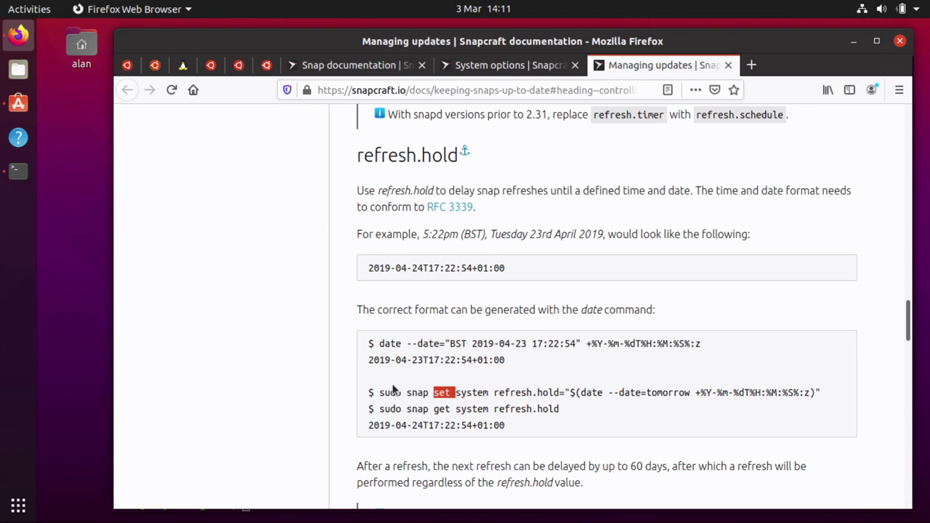
drag(378, 408, 580, 418)
key(ctrl+c)
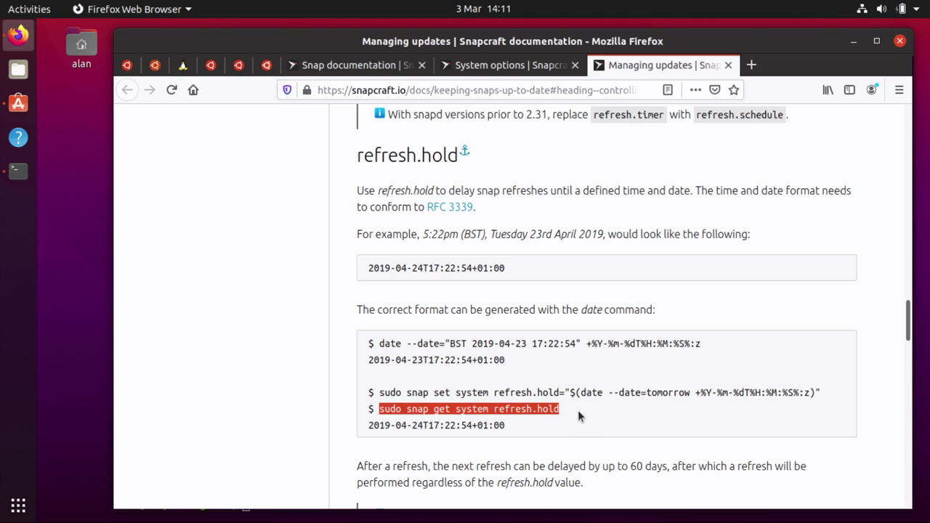
Paste and run sudo snap get system refresh.hold, which returns 2020-03-04T14:10:36+00:00
key(alt+Tab)
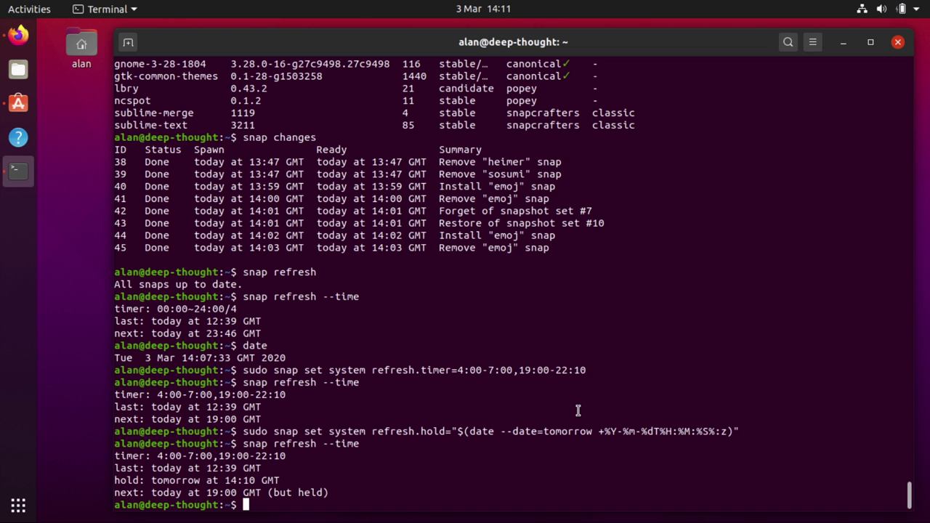
middle_click(578, 411)
key(Return)
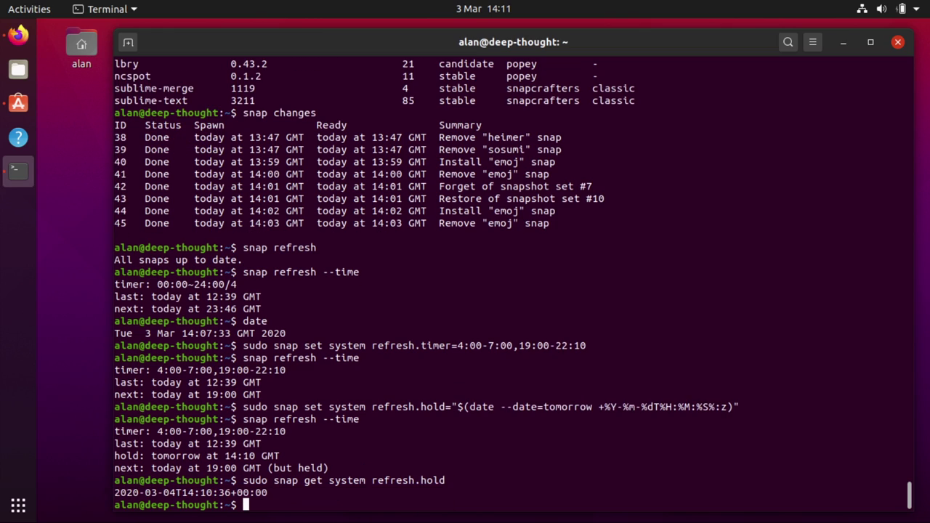
drag(598, 408, 727, 409)
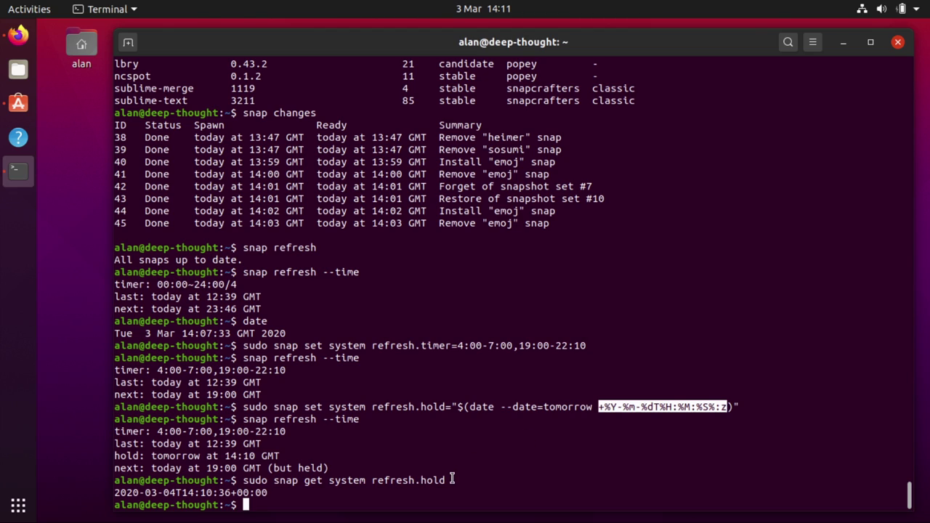
Highlight the printed hold timestamp in the terminal, then scroll the docs down to refresh.metered
key(alt+Tab)
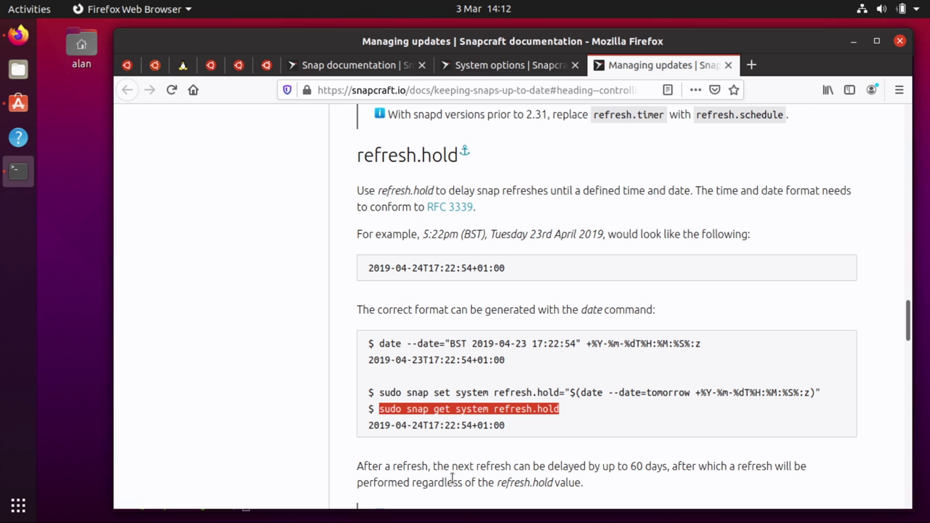
key(alt+Tab)
triple_click(231, 490)
key(alt+Tab)
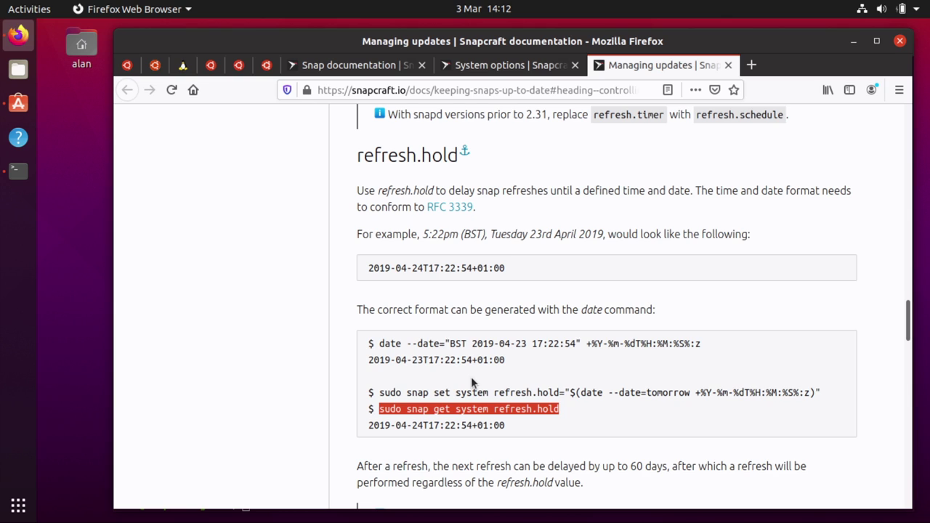
scroll(471, 376, down, 6)
scroll(471, 376, down, 1)
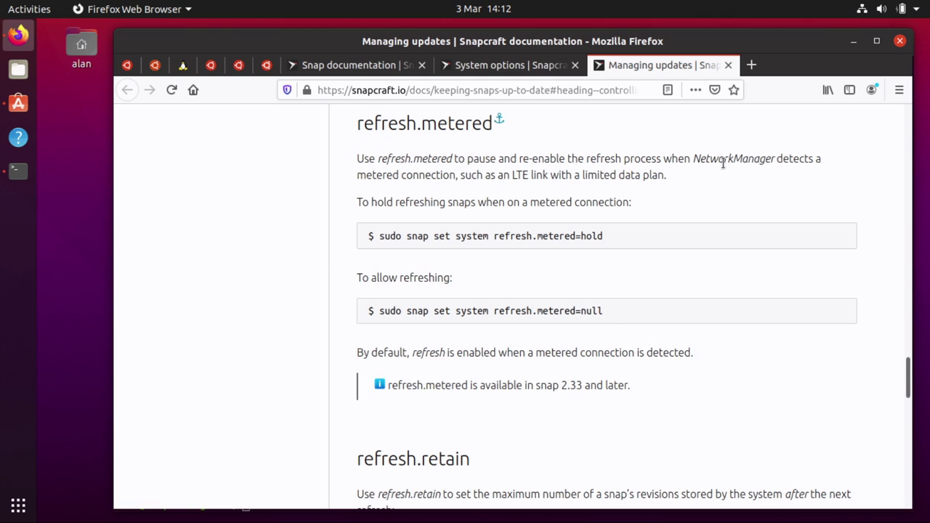
In Settings, open the connected Wi-Fi network's details, tick then untick Metered connection, and cancel
click(902, 8)
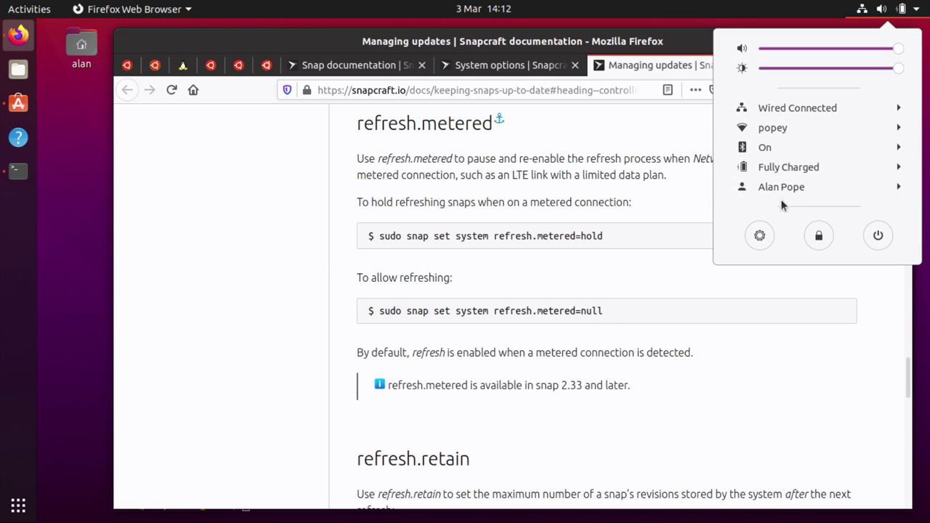
click(759, 235)
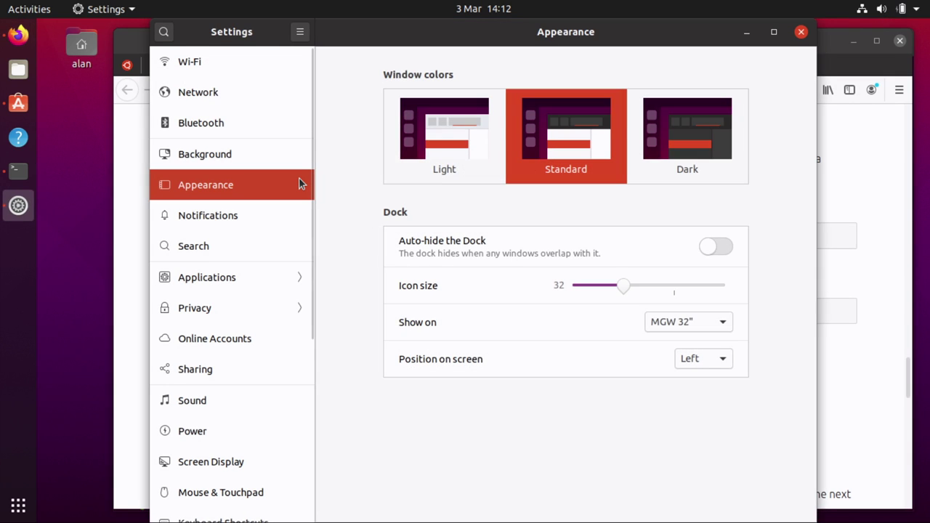
click(180, 60)
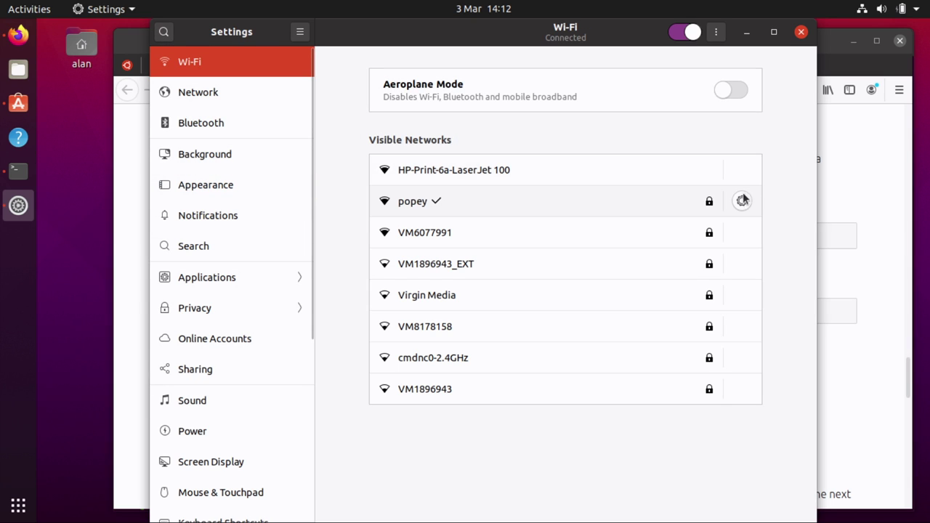
click(742, 201)
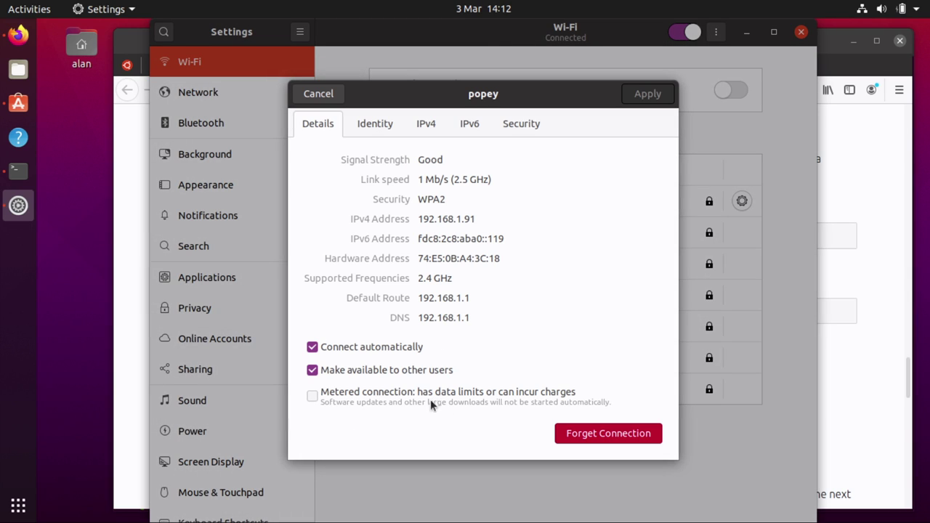
click(311, 397)
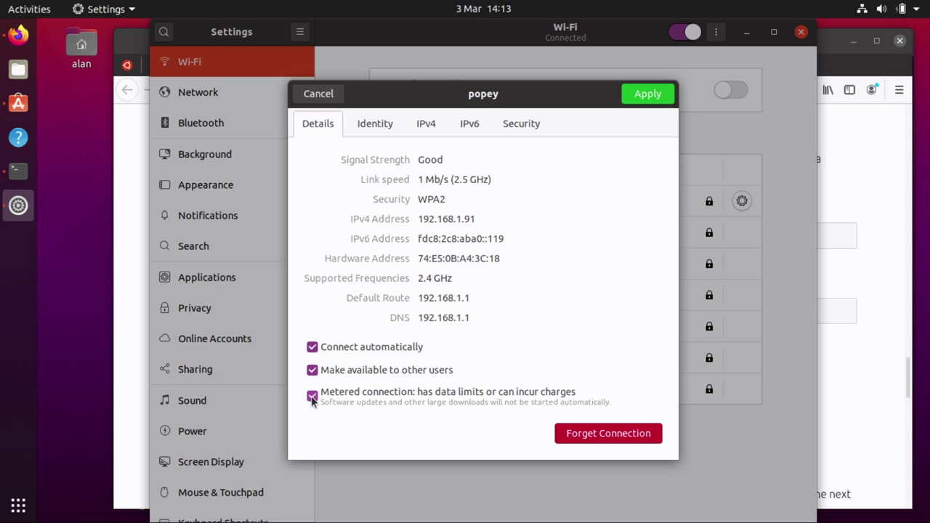
click(854, 296)
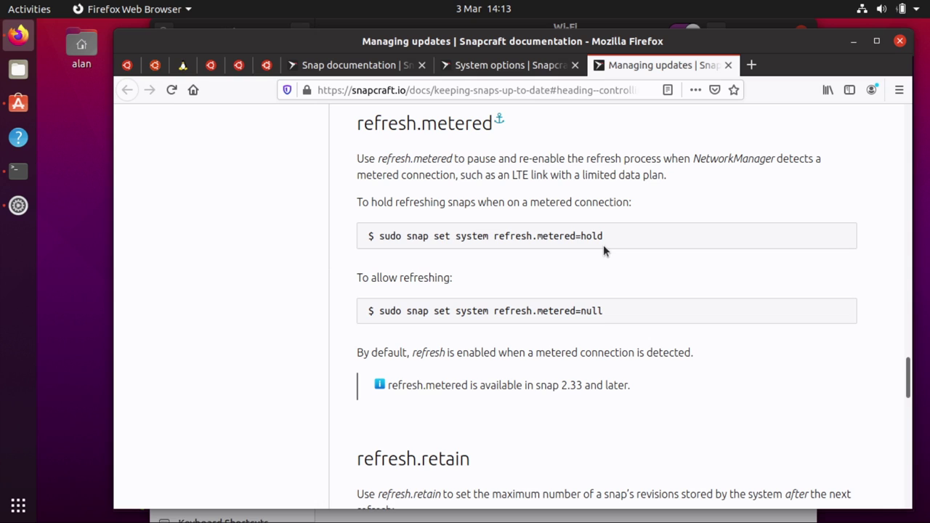
key(alt+Tab)
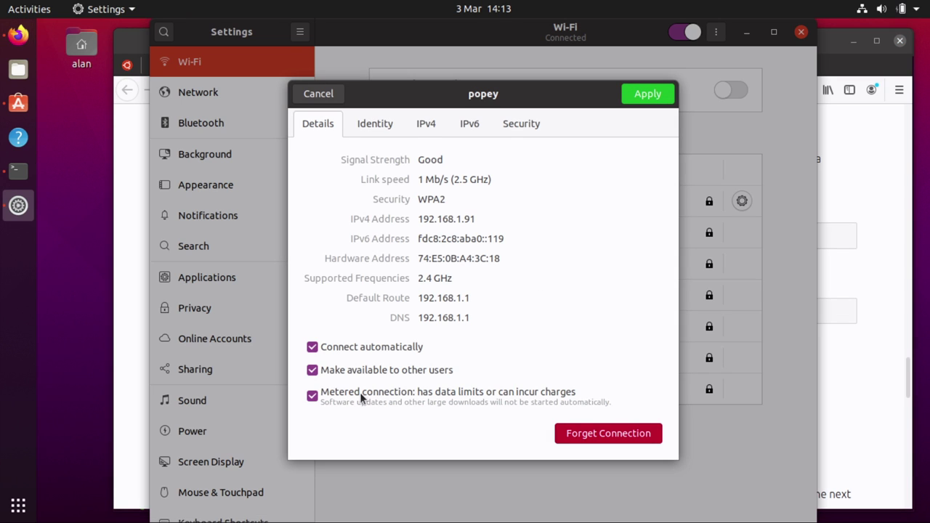
click(360, 393)
click(330, 95)
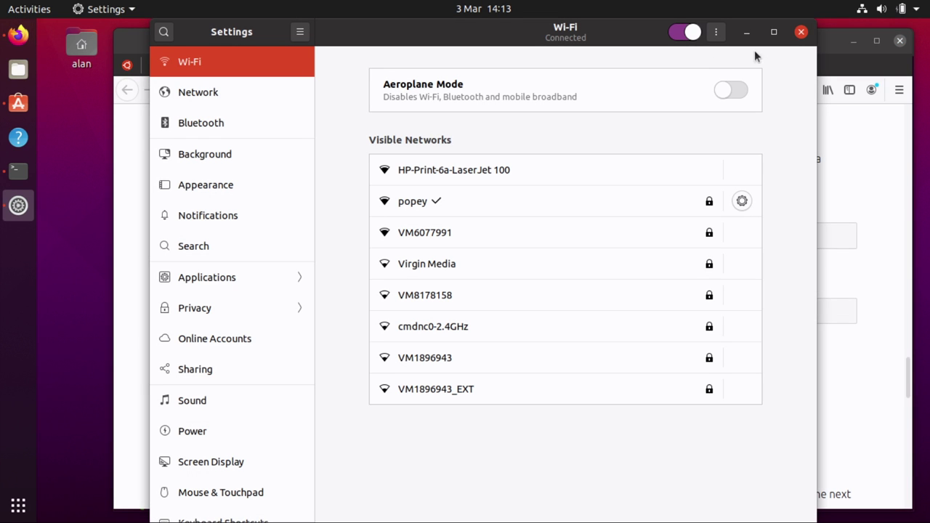
Close Settings and scroll Managing updates down to the Monitoring updates snap changes examples
click(801, 31)
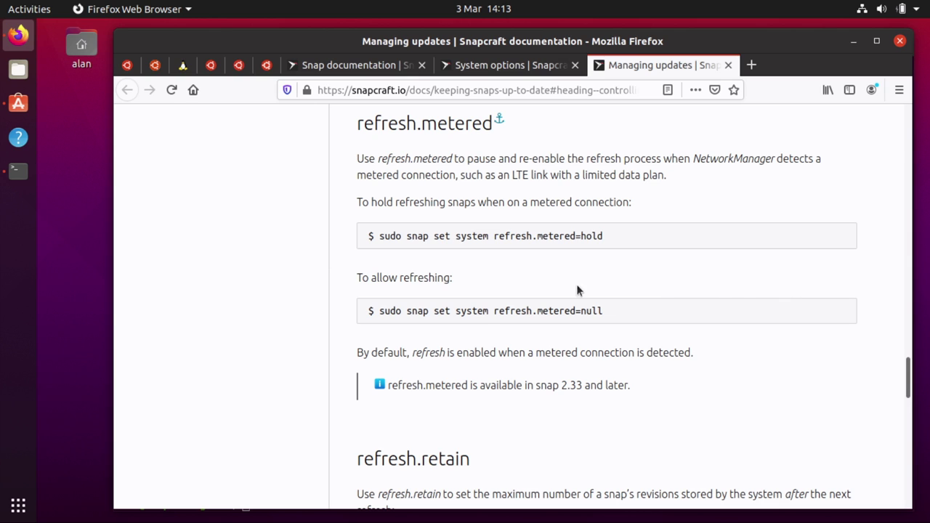
scroll(769, 289, down, 8)
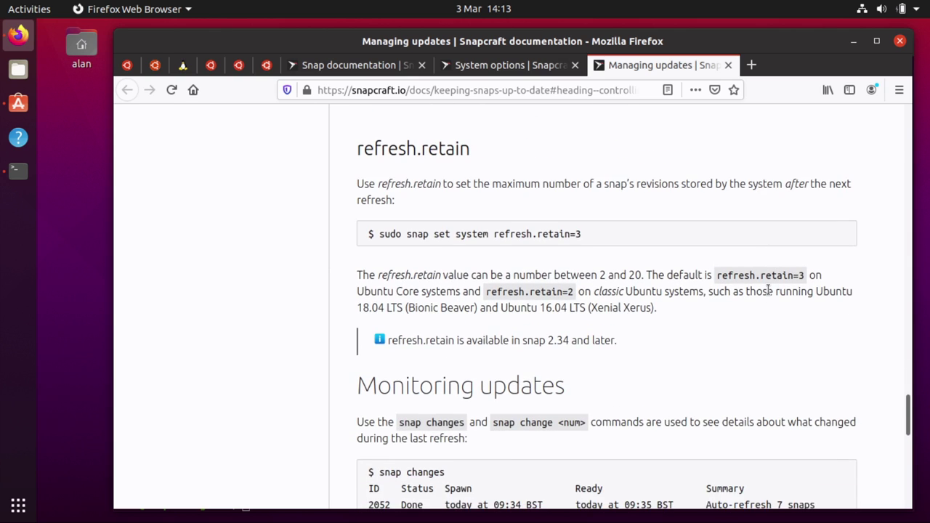
scroll(769, 290, down, 8)
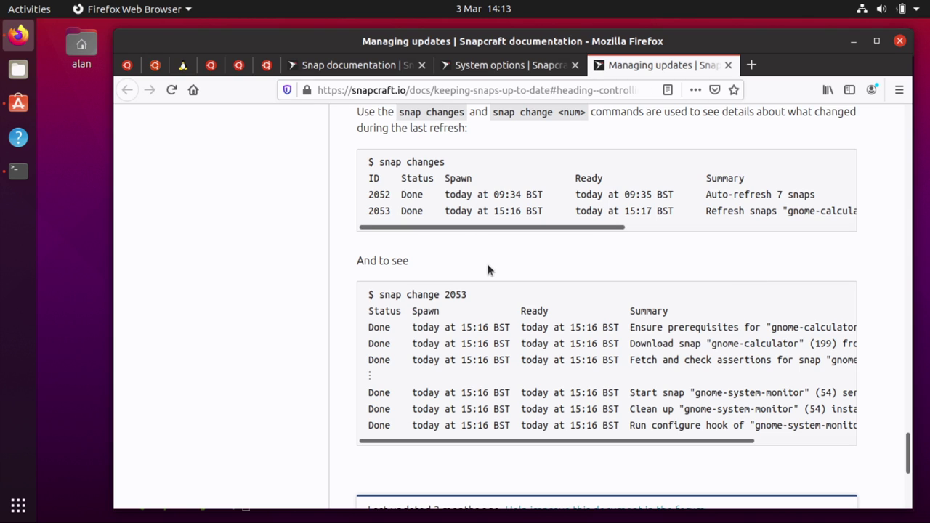
List recent snap changes in the terminal with 'snap changes'
click(18, 171)
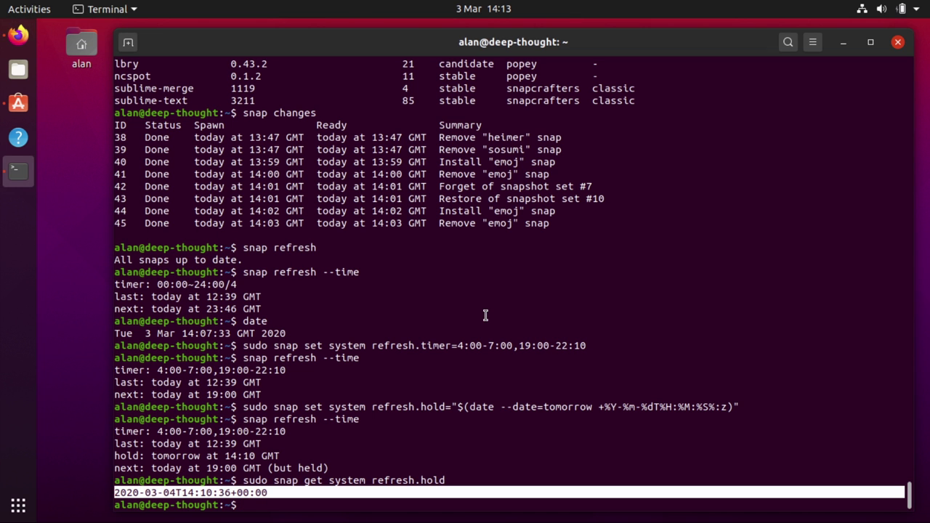
text(snap changes)
key(Return)
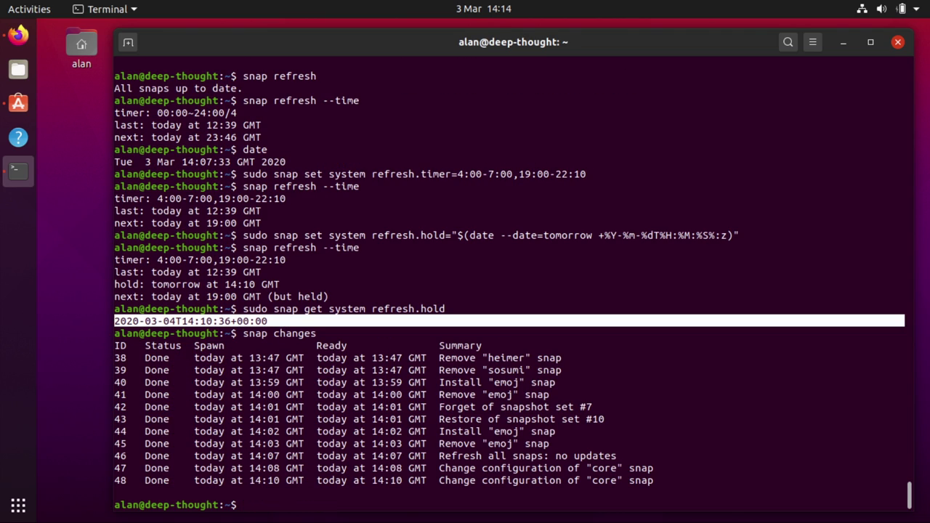
Show the tasks of change 44, the emoj install, with 'snap change 44'
text(snap change)
drag(127, 431, 113, 432)
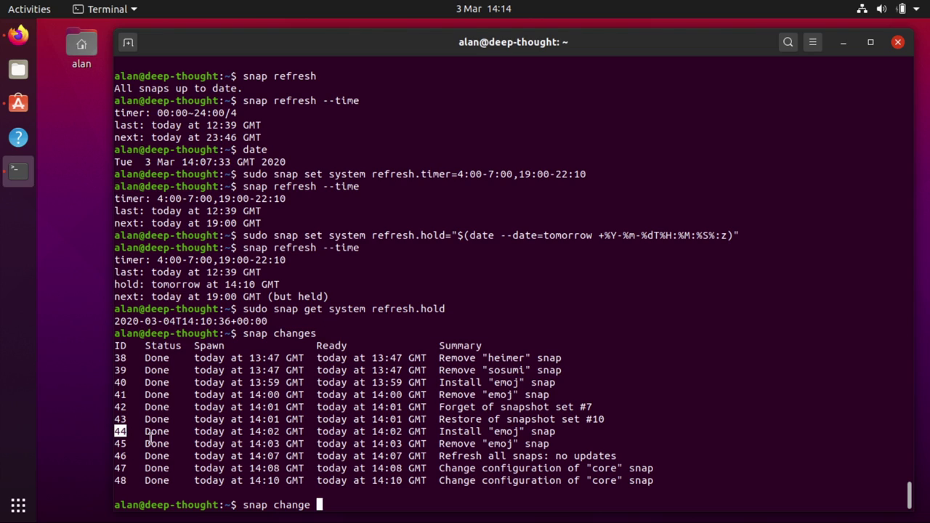
click(633, 430)
text(44)
key(Return)
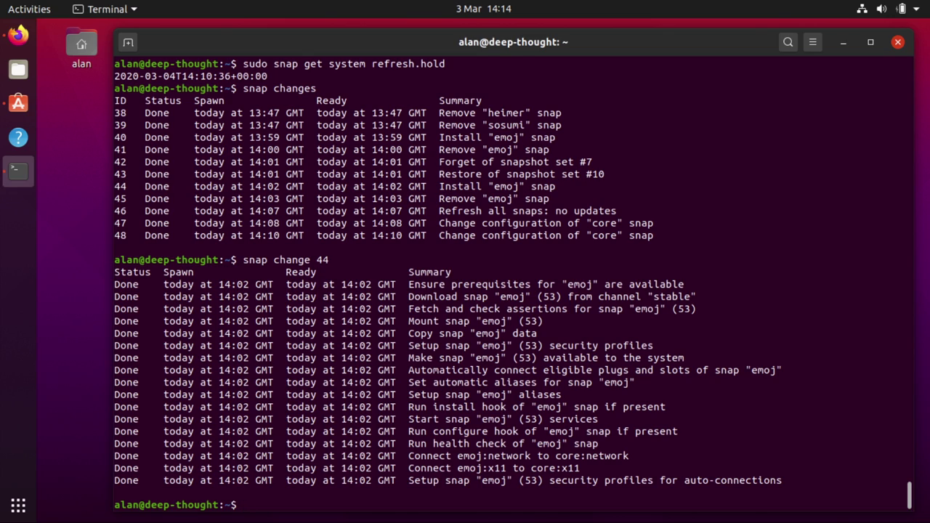
double_click(158, 235)
Scroll the Managing updates page down and back to the top, then type 'tail .bashrc' in the terminal
key(alt+Tab)
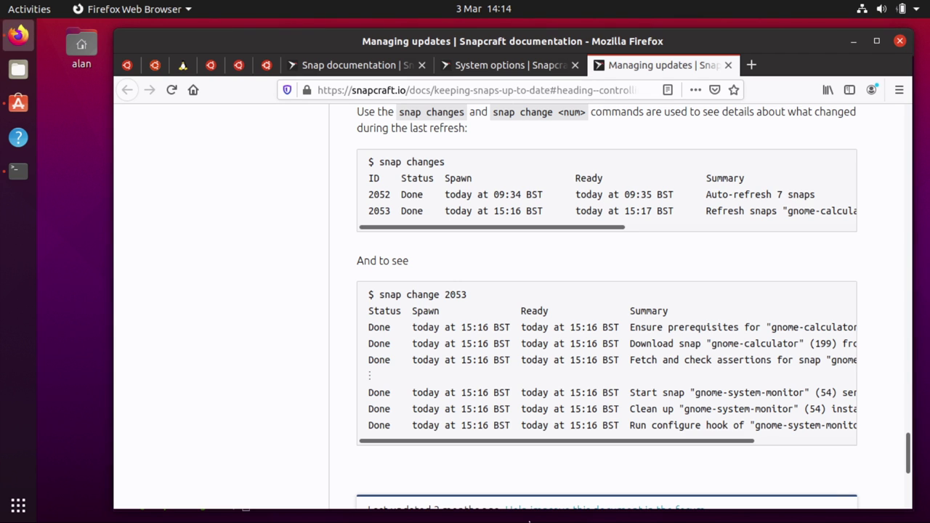
scroll(229, 338, down, 4)
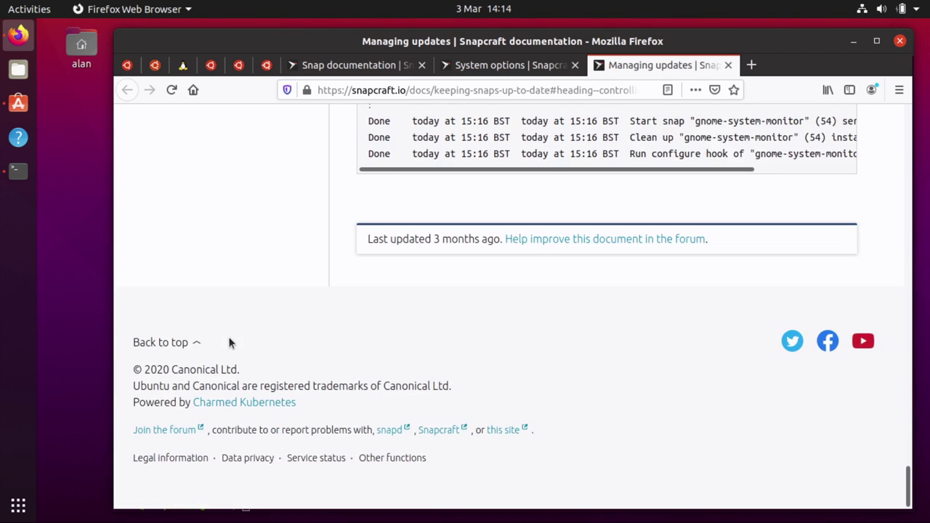
scroll(229, 338, up, 7)
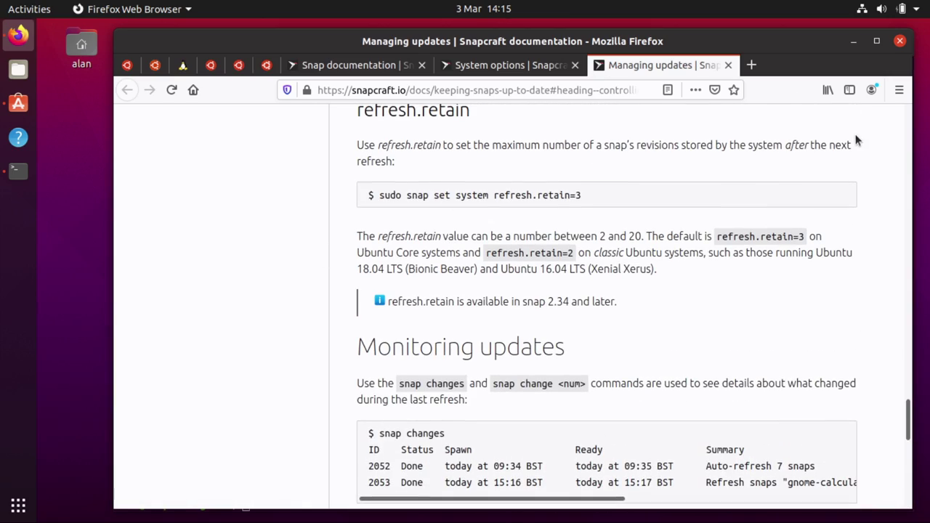
scroll(857, 140, up, 10)
scroll(856, 140, up, 15)
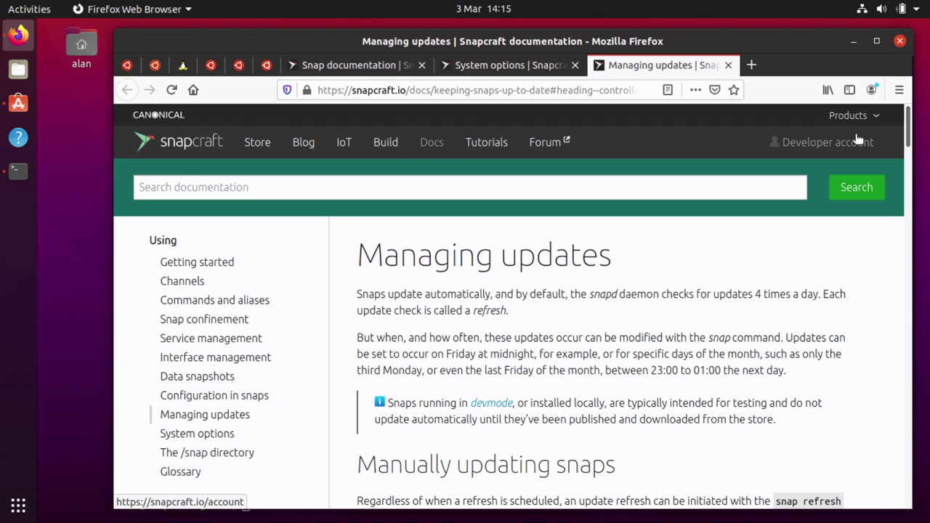
key(alt+Tab)
text(tail .bash)
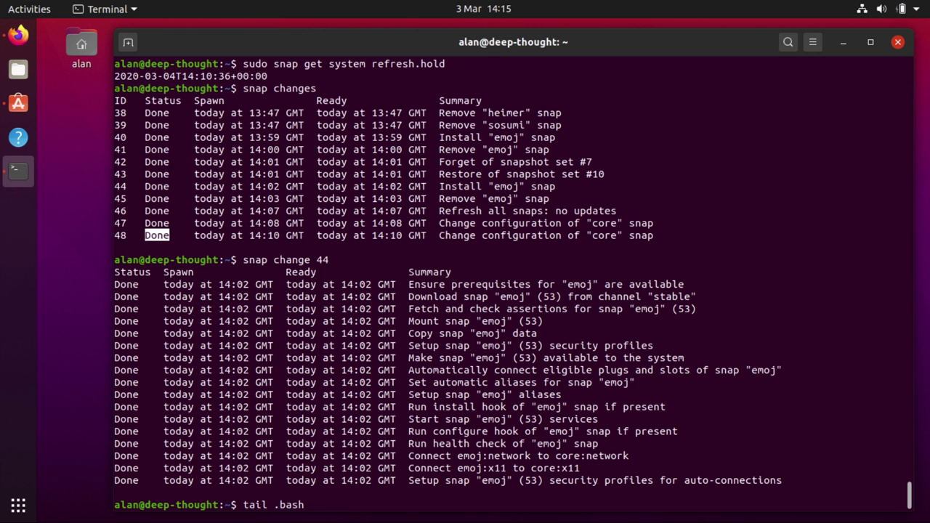
text(rc)
Run 'tail .bashrc' and highlight the df and mount aliases, then return to the docs
key(Return)
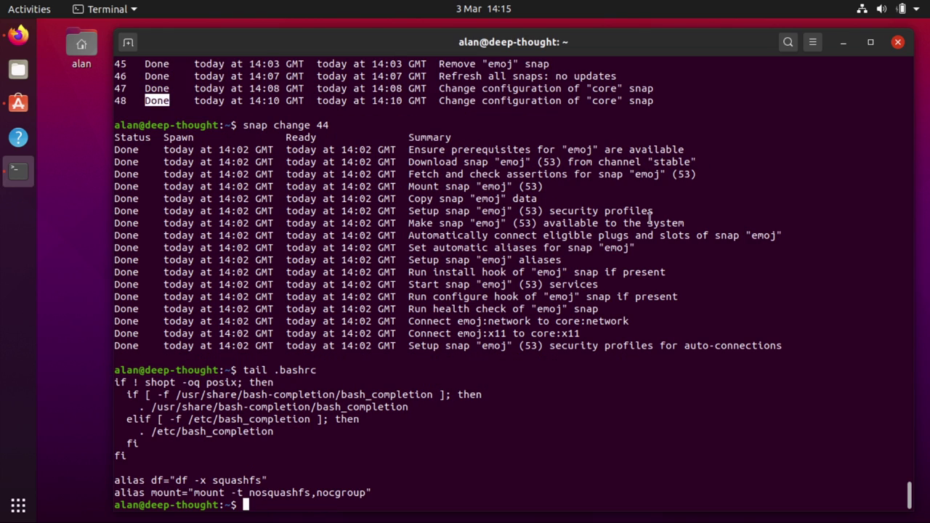
drag(339, 461, 394, 499)
click(426, 441)
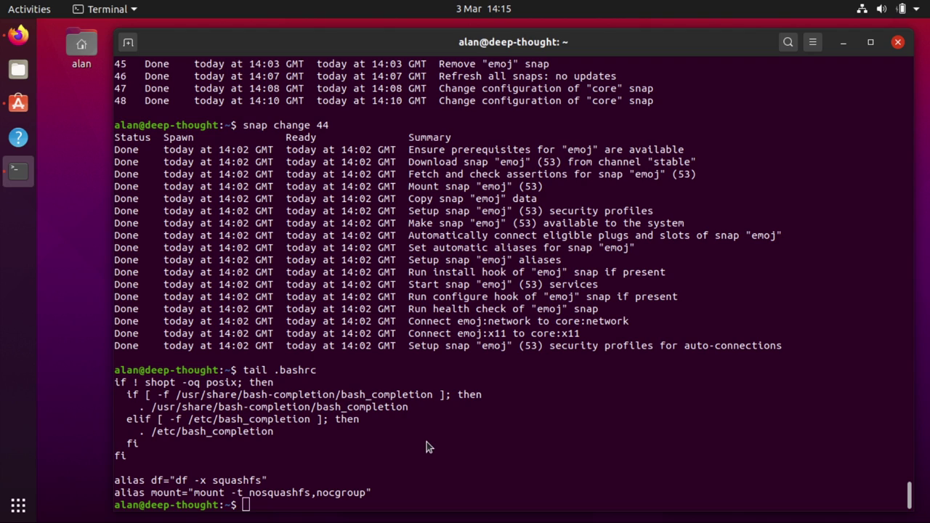
key(alt+Tab)
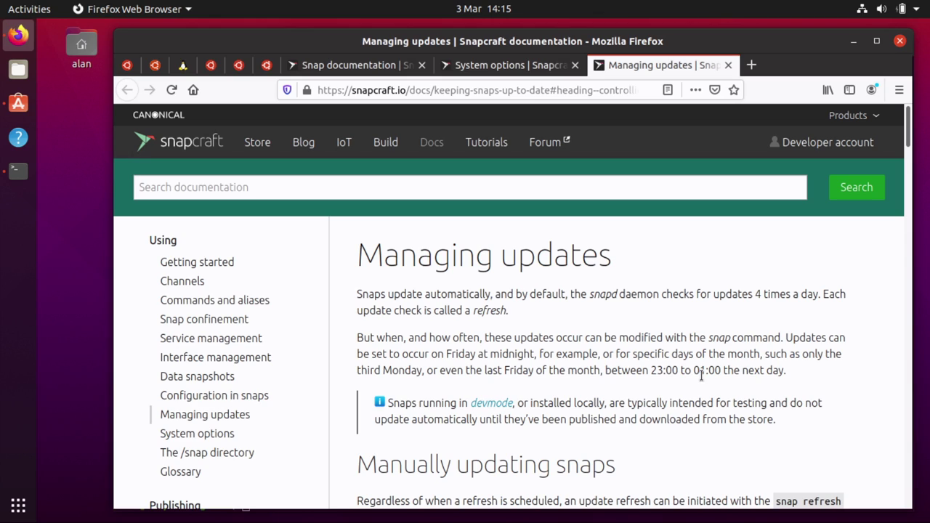
Open the snapcraft.io/blog 'Experimental feature' refresh awareness article in a new tab, then launch Ubuntu Software
key(ctrl+t)
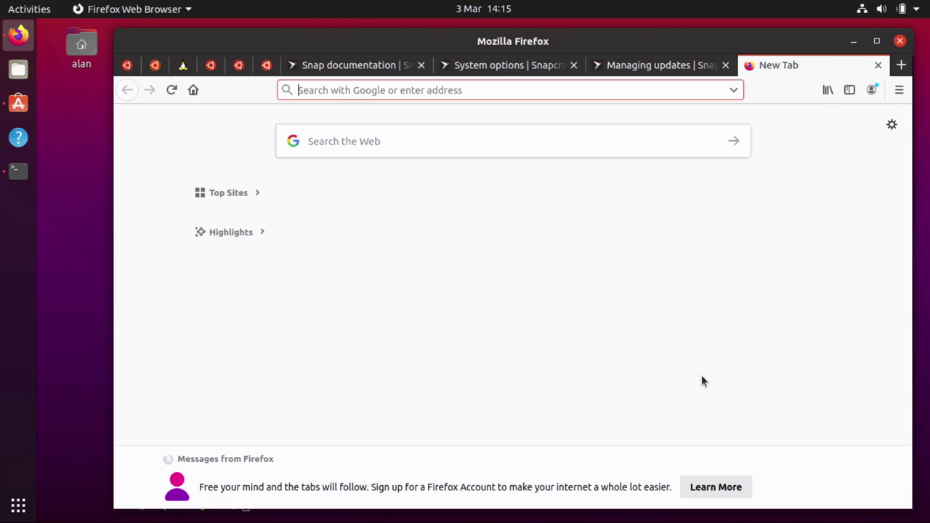
text(snapcraft.io/blog)
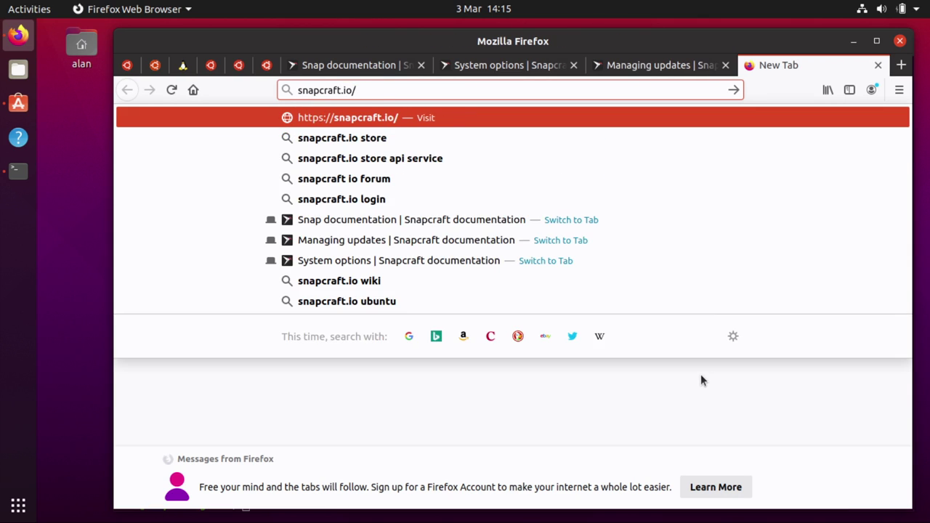
key(Return)
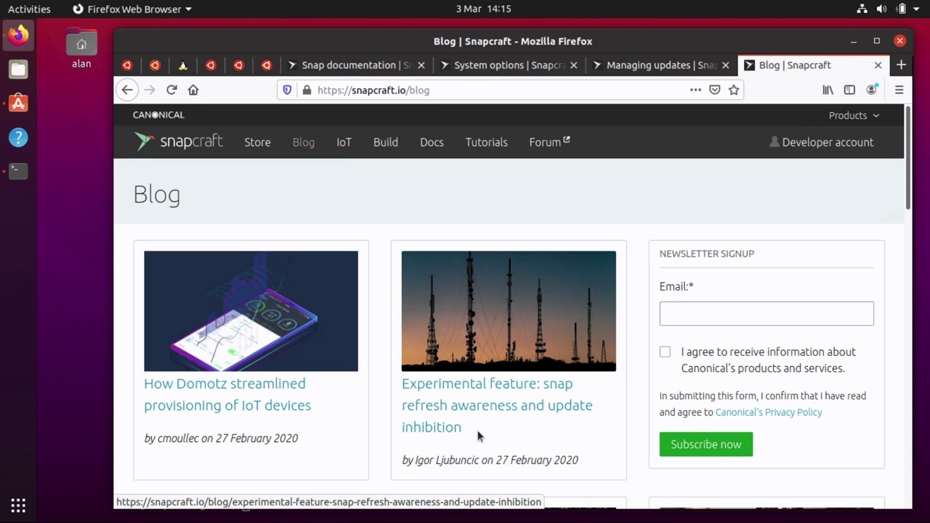
click(498, 408)
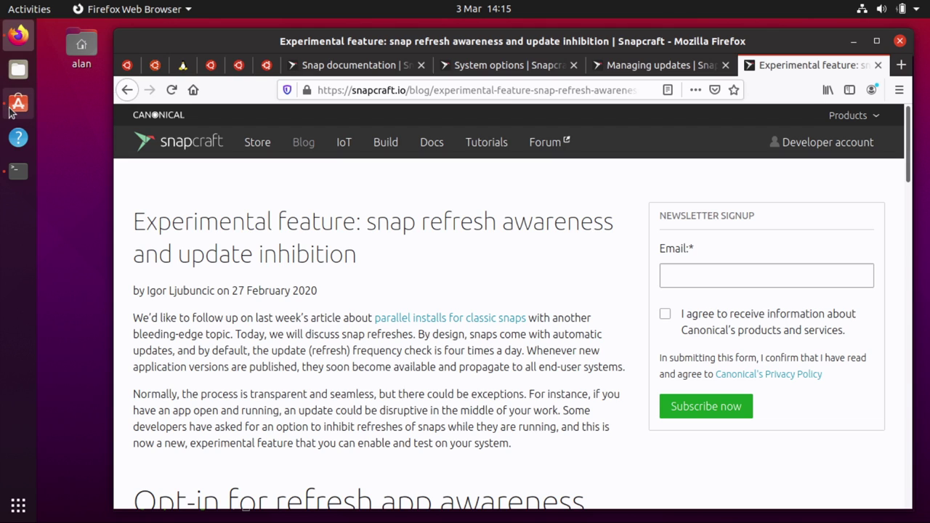
click(18, 102)
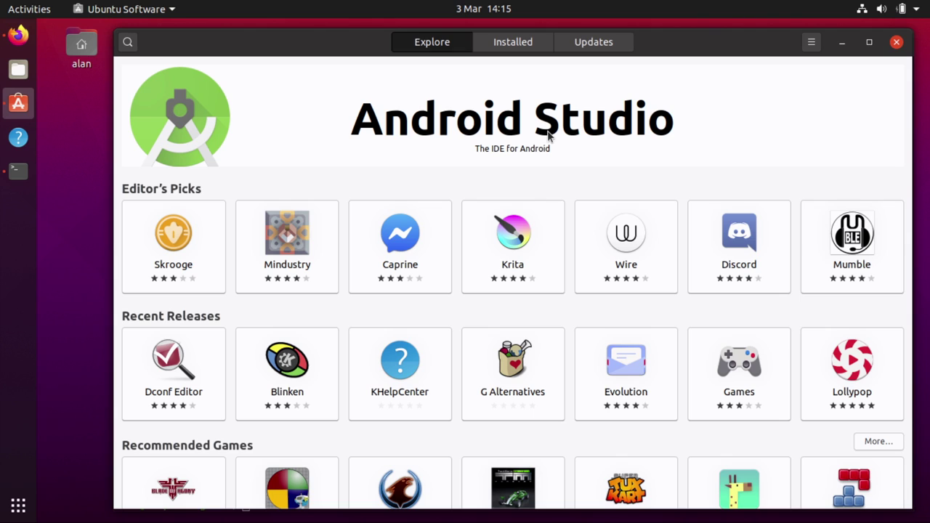
Switch from Ubuntu Software back to the refresh awareness blog article in Firefox
key(alt+Tab)
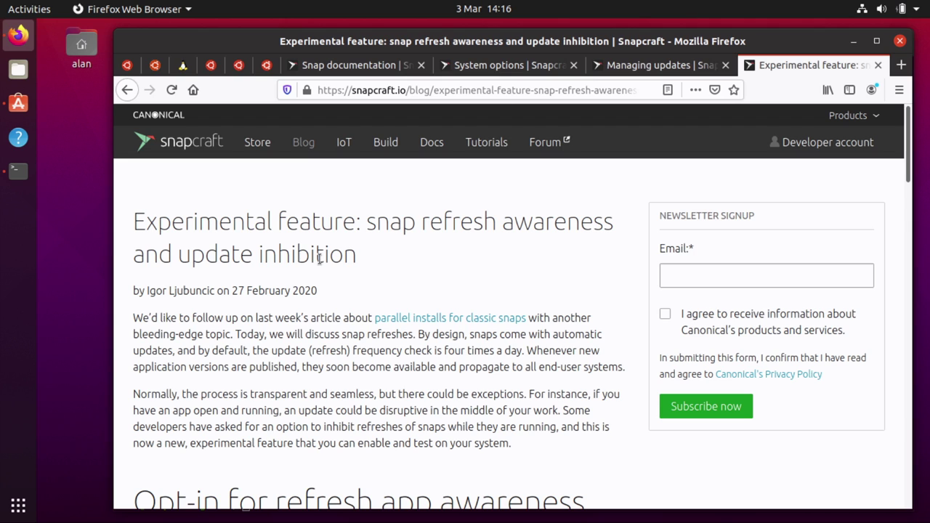
scroll(319, 259, down, 4)
scroll(319, 260, down, 6)
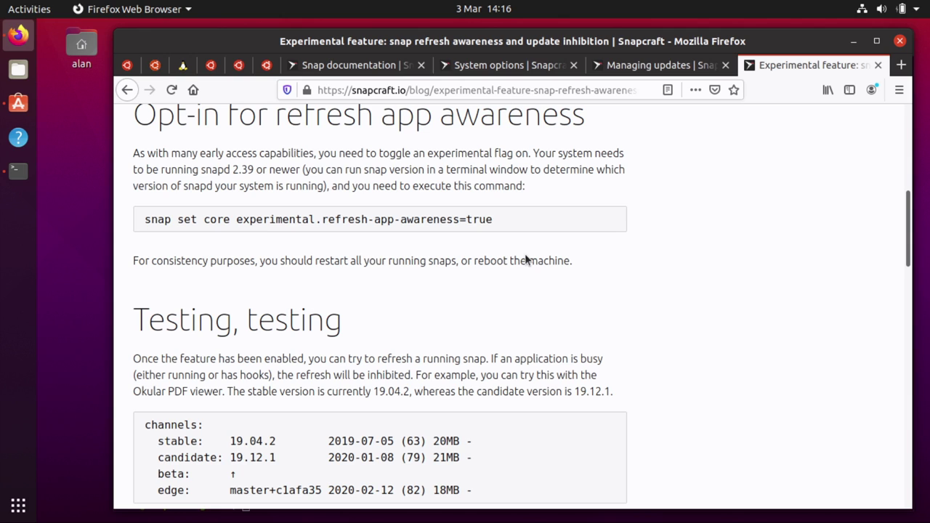
scroll(526, 259, down, 5)
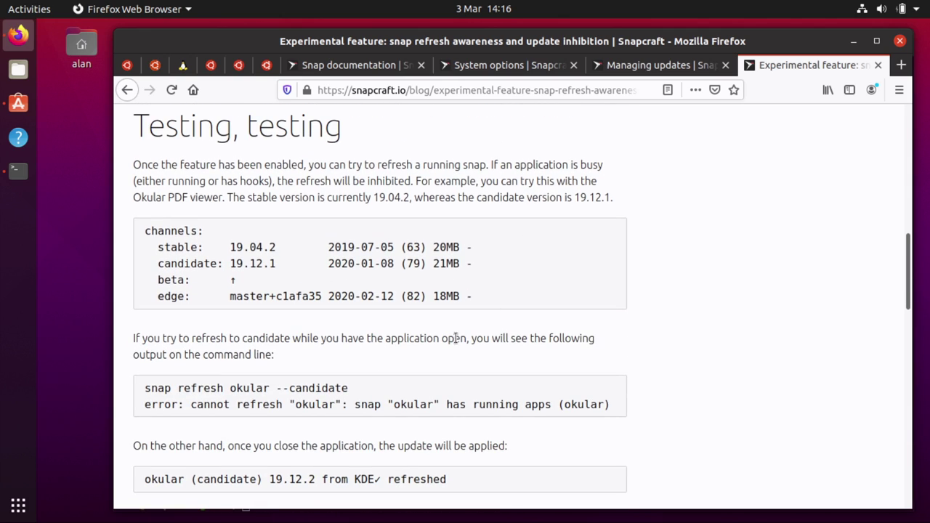
drag(178, 388, 234, 385)
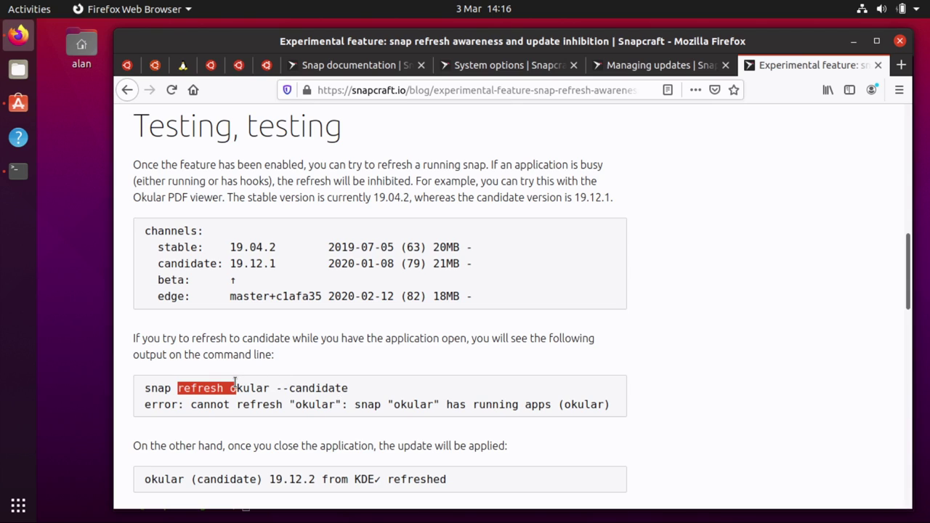
click(235, 384)
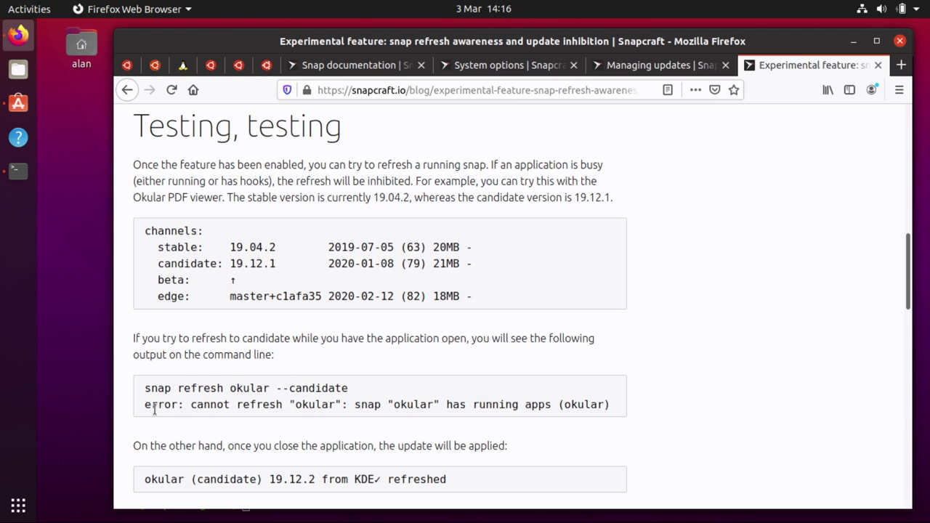
drag(133, 408, 618, 407)
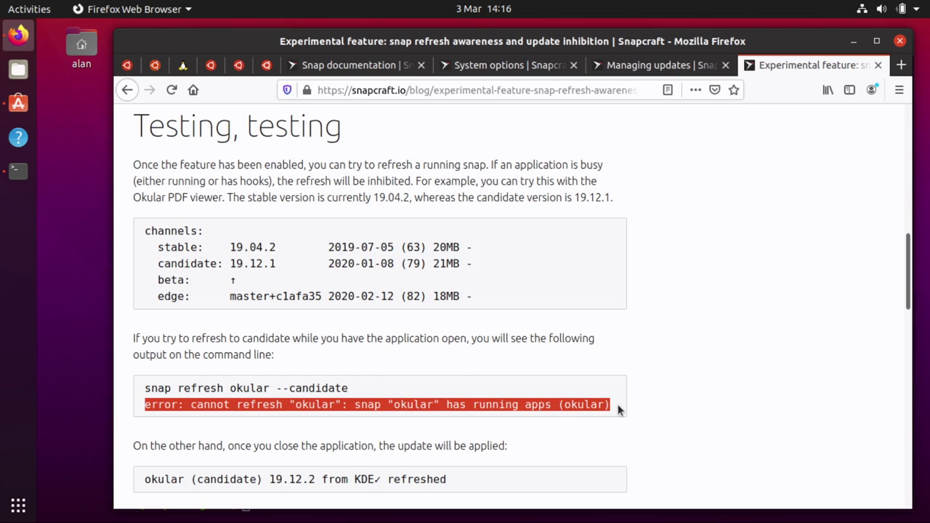
click(668, 393)
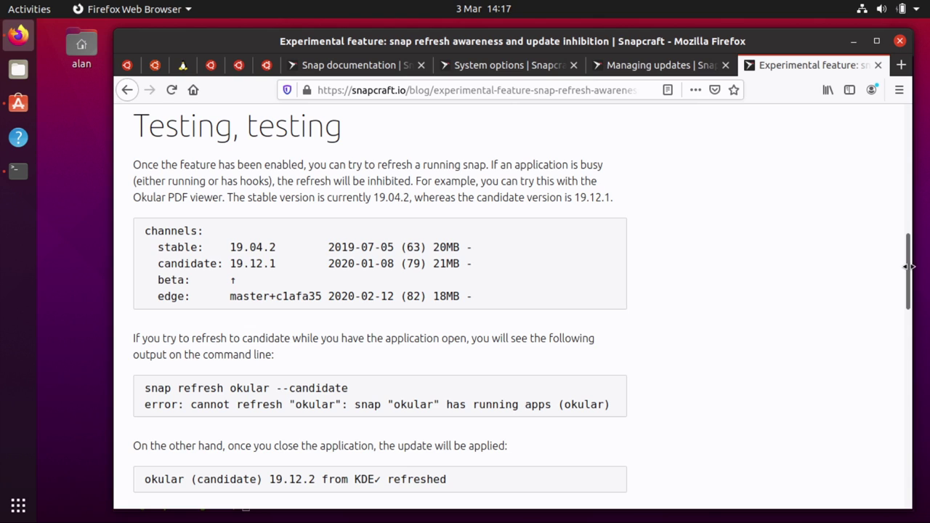
drag(908, 264, 909, 138)
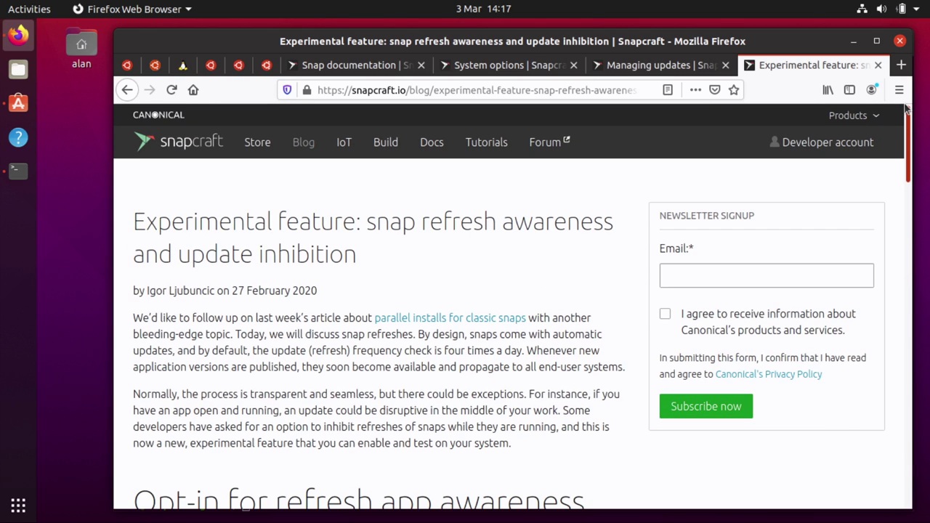
Open the snapcraft Forum categories, then minimise Firefox and the Terminal to reveal the desktop
click(545, 143)
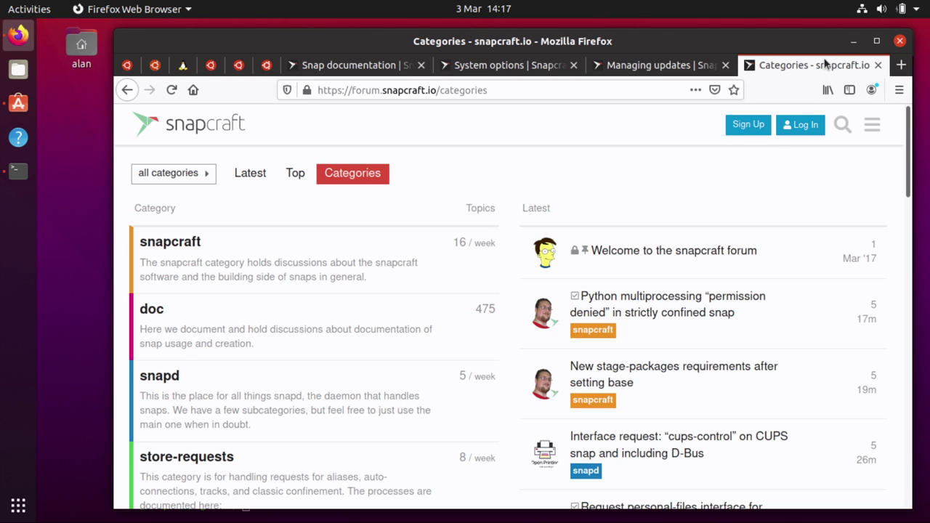
click(853, 40)
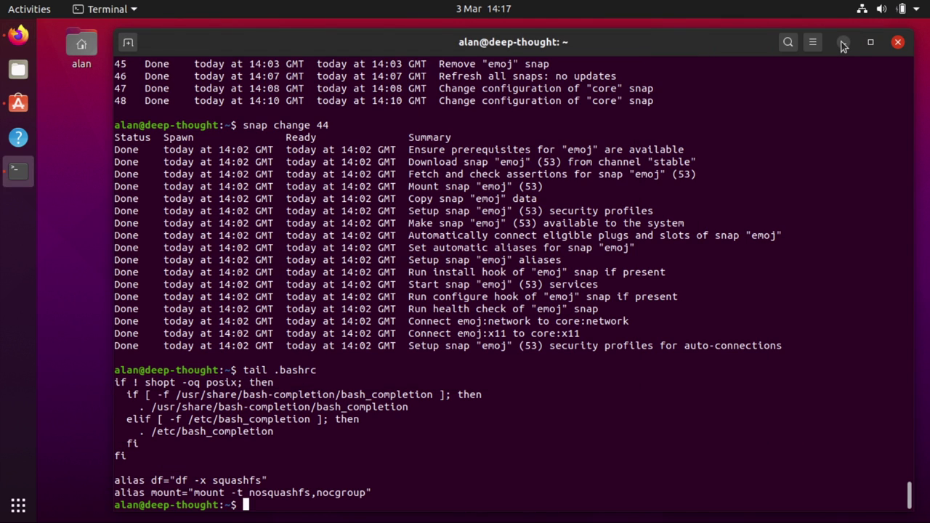
click(843, 42)
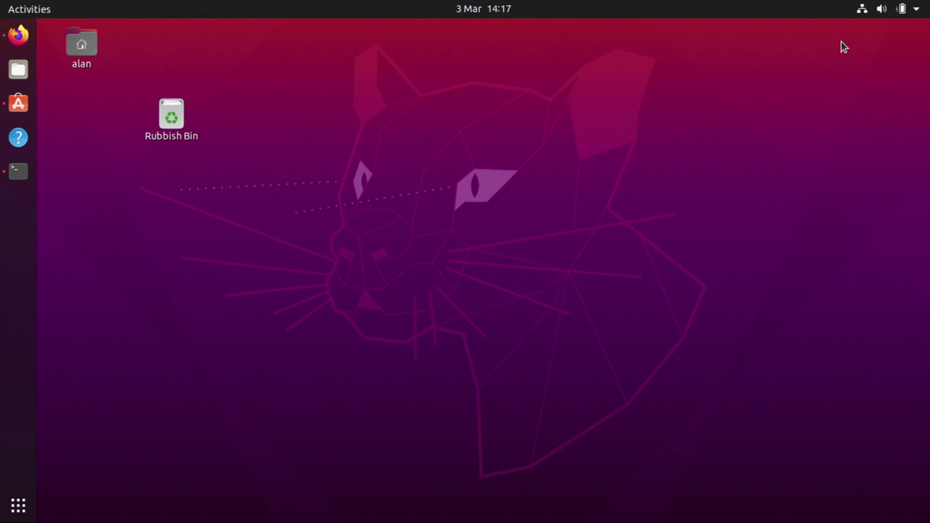